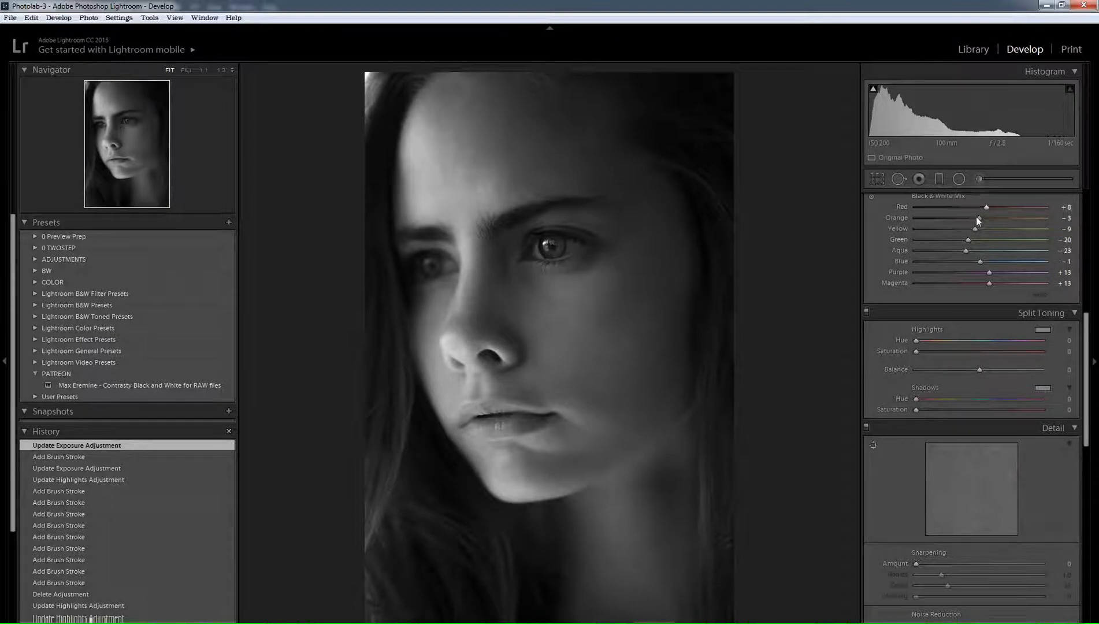
Create a virtual copy of the black-and-white portrait.
scroll(972, 207, up, 7)
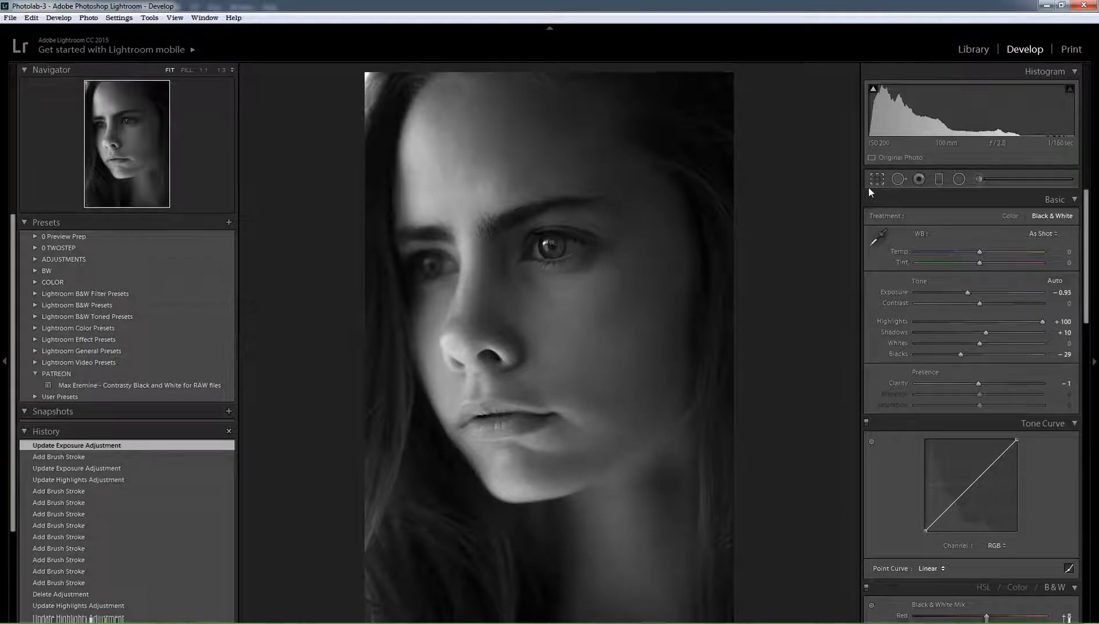
click(876, 179)
key(r)
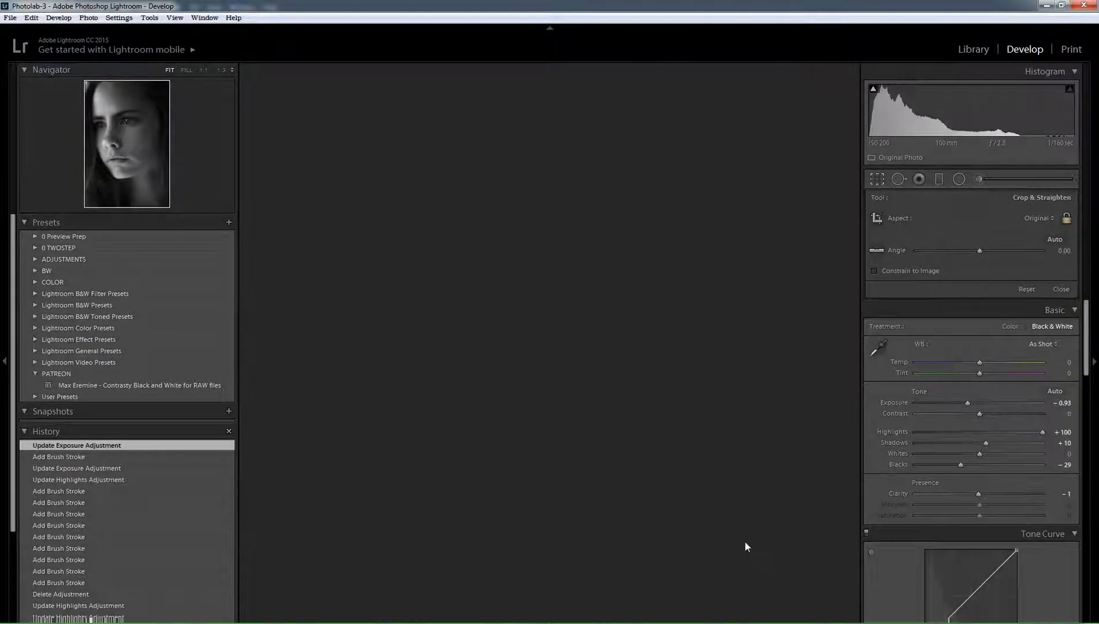
right_click(496, 252)
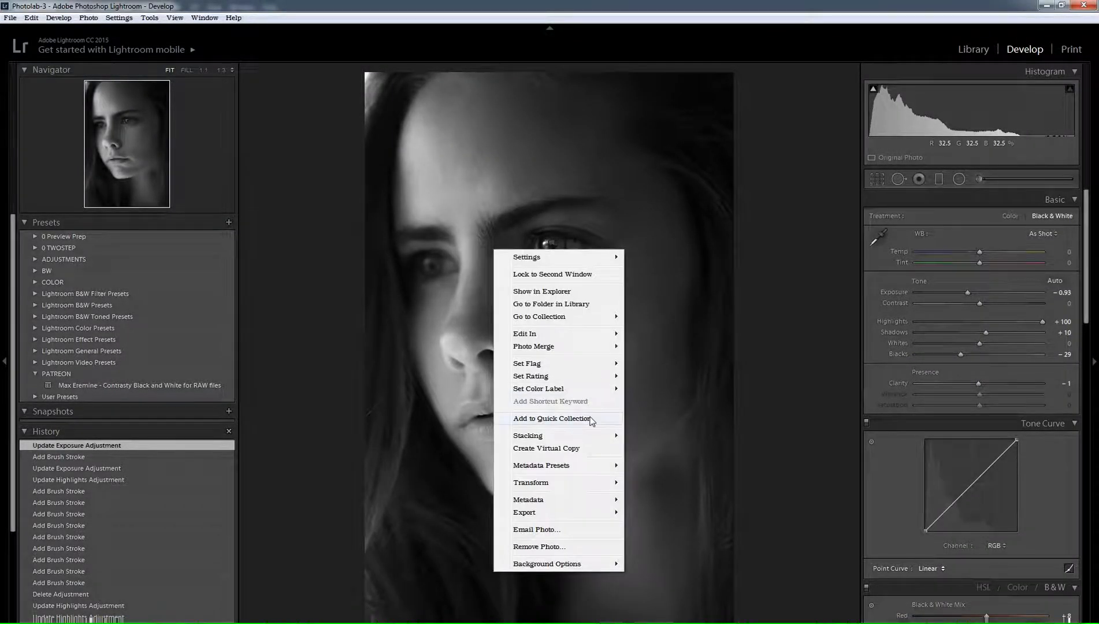
click(581, 449)
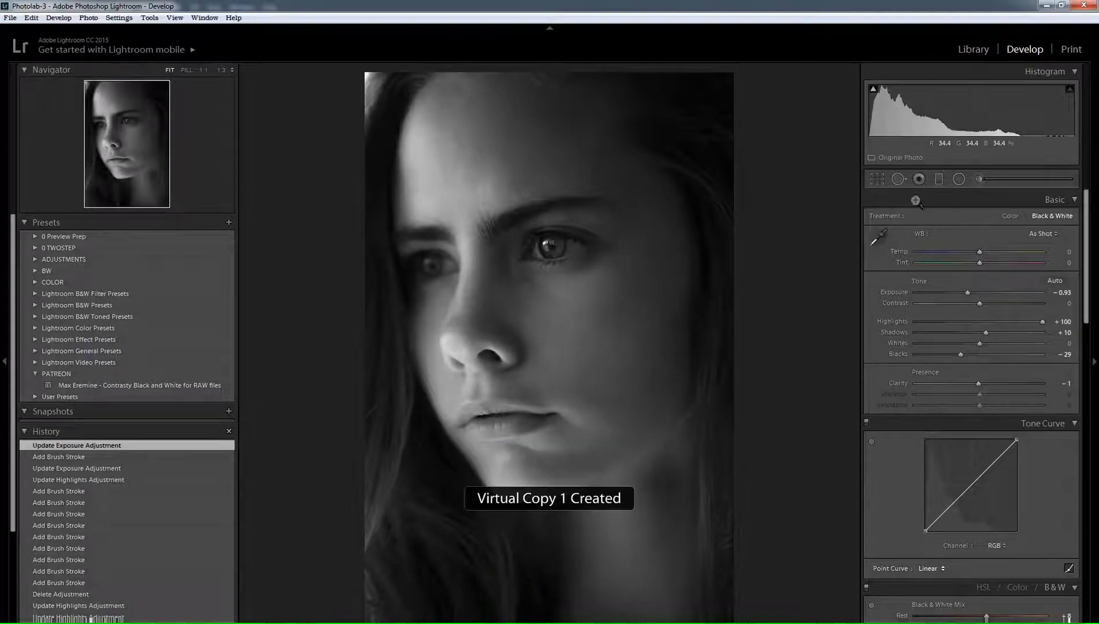
Rotate the virtual copy's crop to an angle of 1.80, tighten the frame around the face and reposition the photo inside it.
click(875, 178)
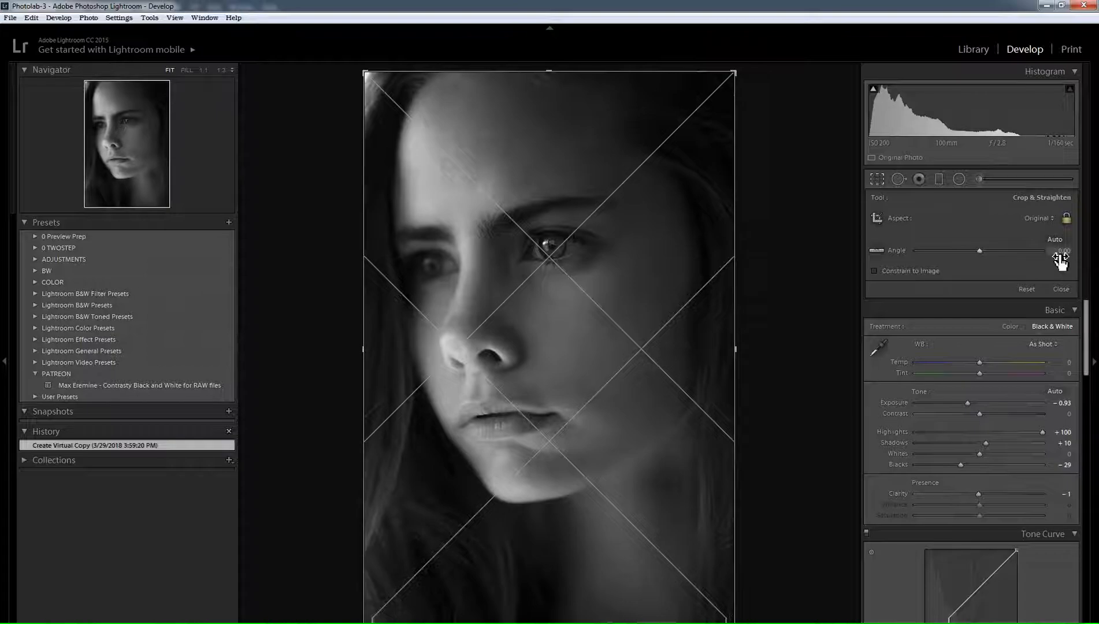
drag(1063, 258, 1073, 254)
drag(638, 271, 639, 278)
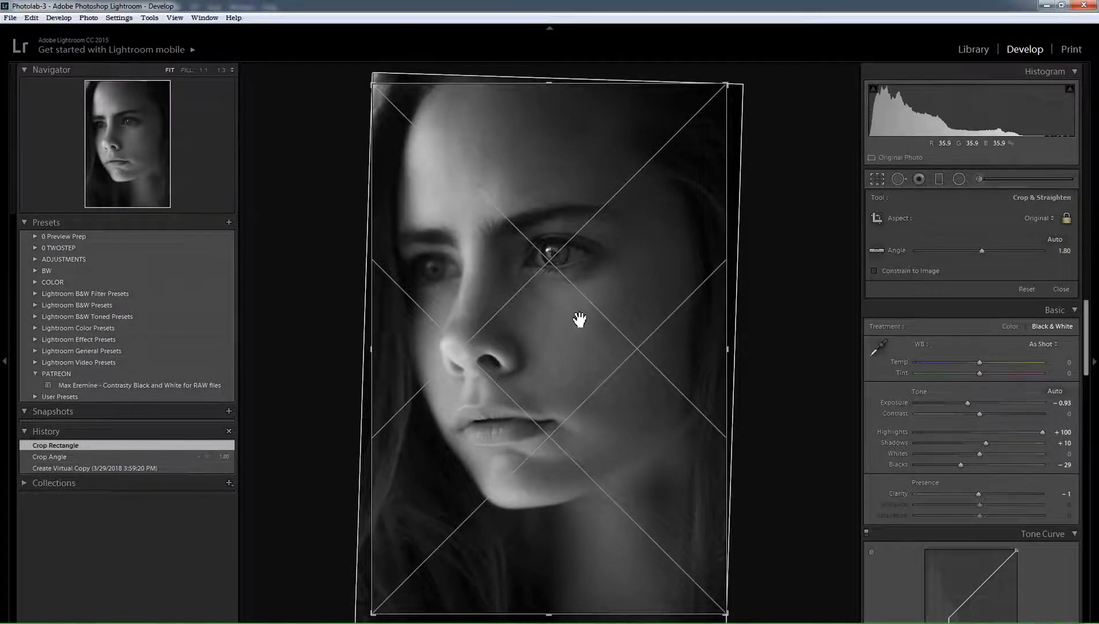
drag(616, 614, 613, 587)
drag(570, 458, 604, 498)
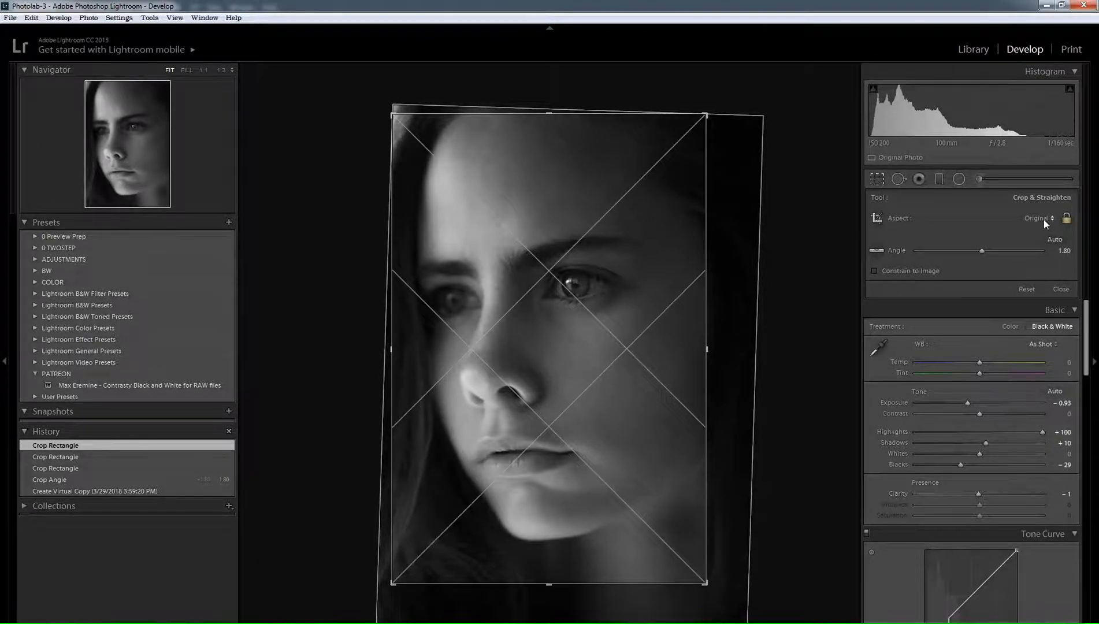
mouse_move(631, 317)
mouse_down()
mouse_move(622, 312)
mouse_move(633, 309)
mouse_up()
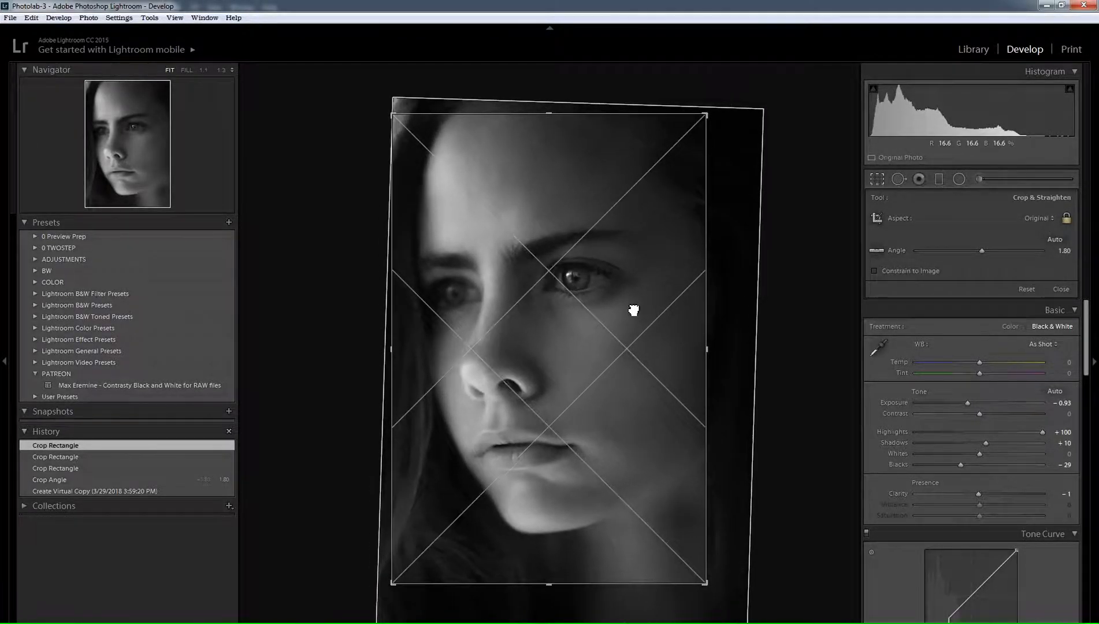
Cycle the crop guide overlay to the golden spiral and shift the photo upward within the crop frame.
key(o)
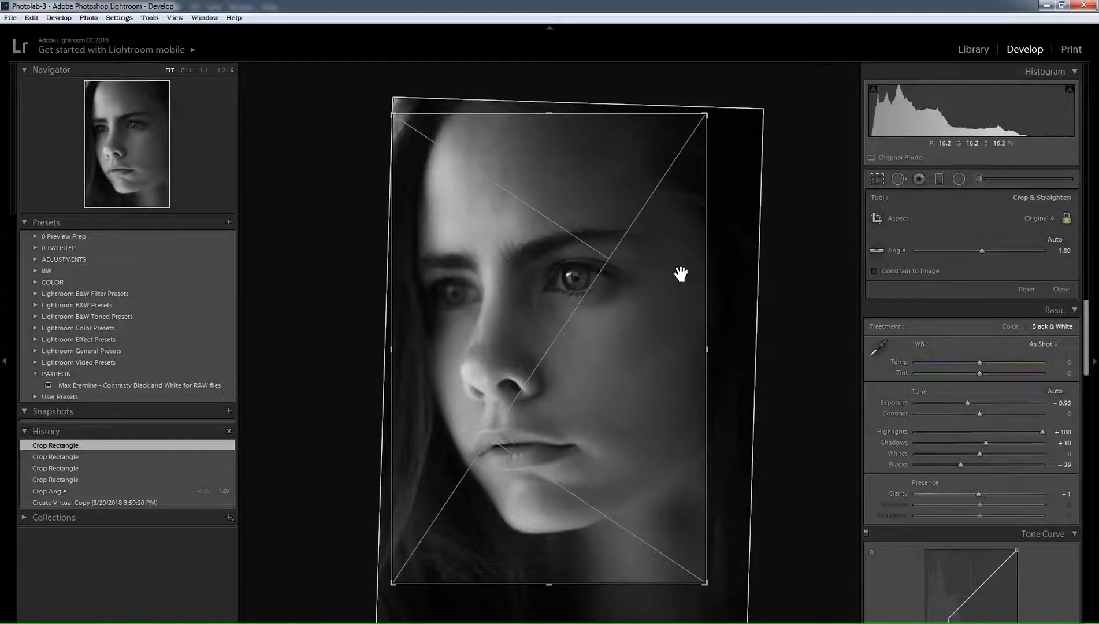
drag(613, 262, 627, 242)
key(o)
key(o)
key(o)
key(o)
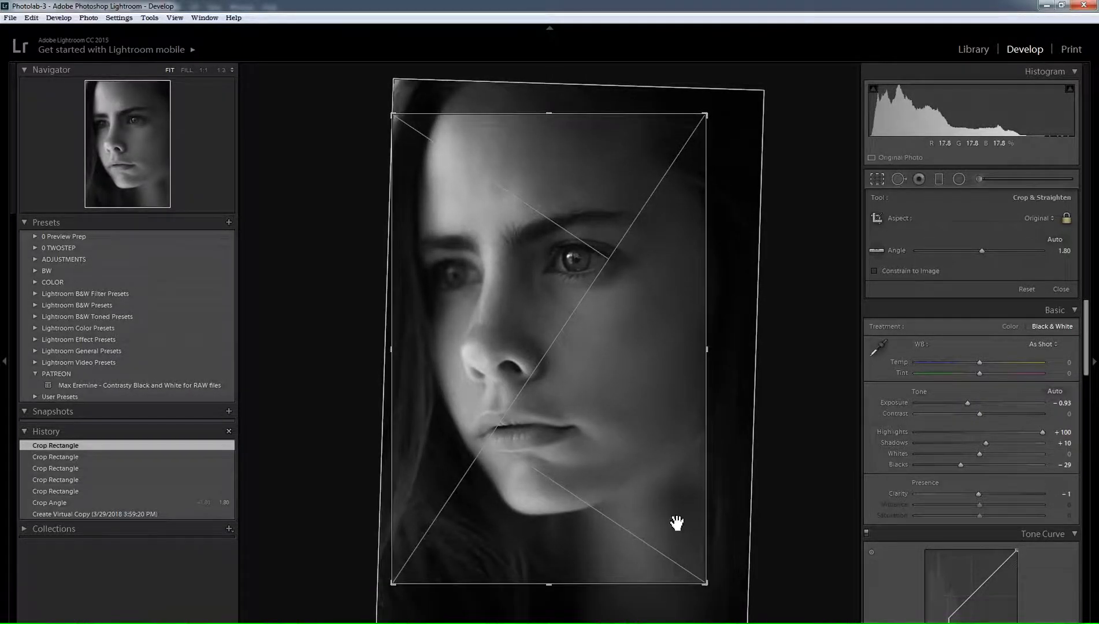
key(o)
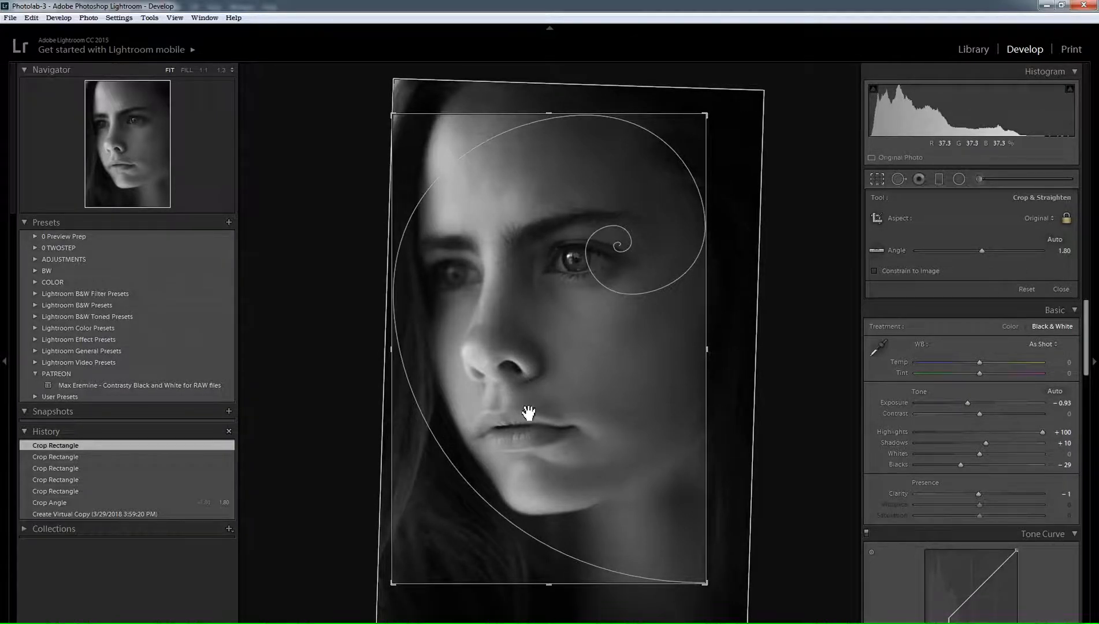
Tighten the crop around the face so the spiral's centre sits beside the brighter eye, and apply it.
drag(394, 583, 409, 577)
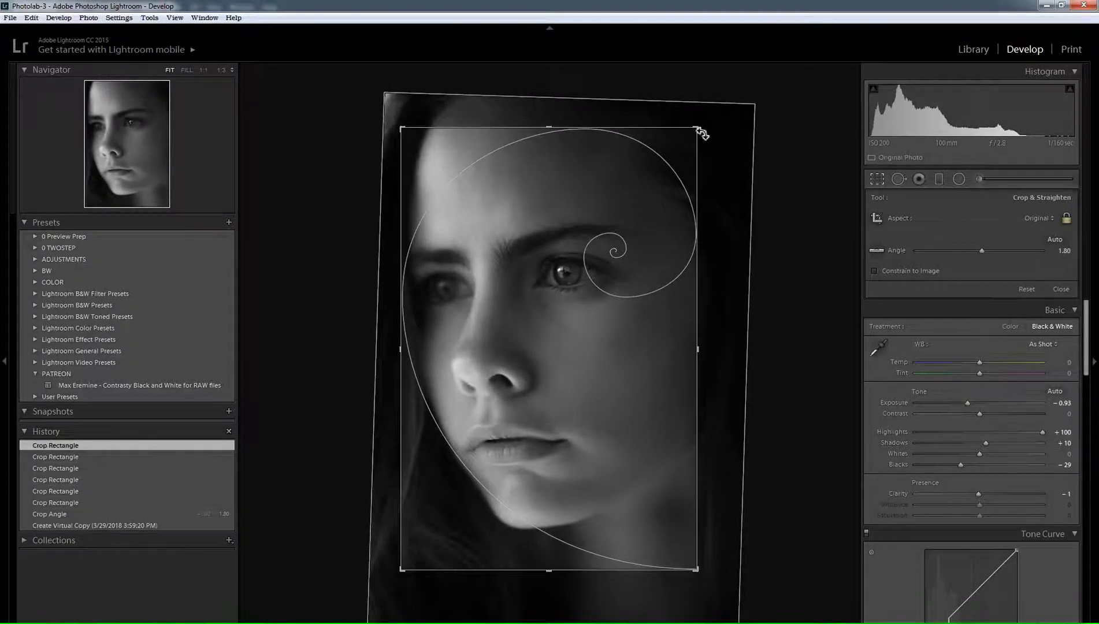
drag(703, 133, 687, 144)
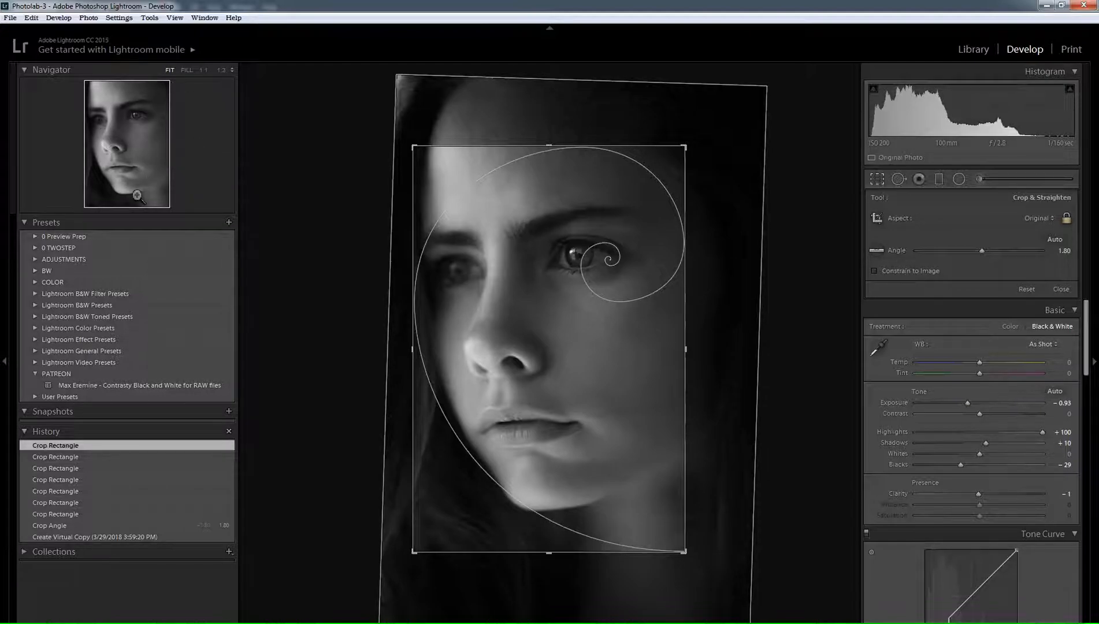
drag(690, 151, 686, 156)
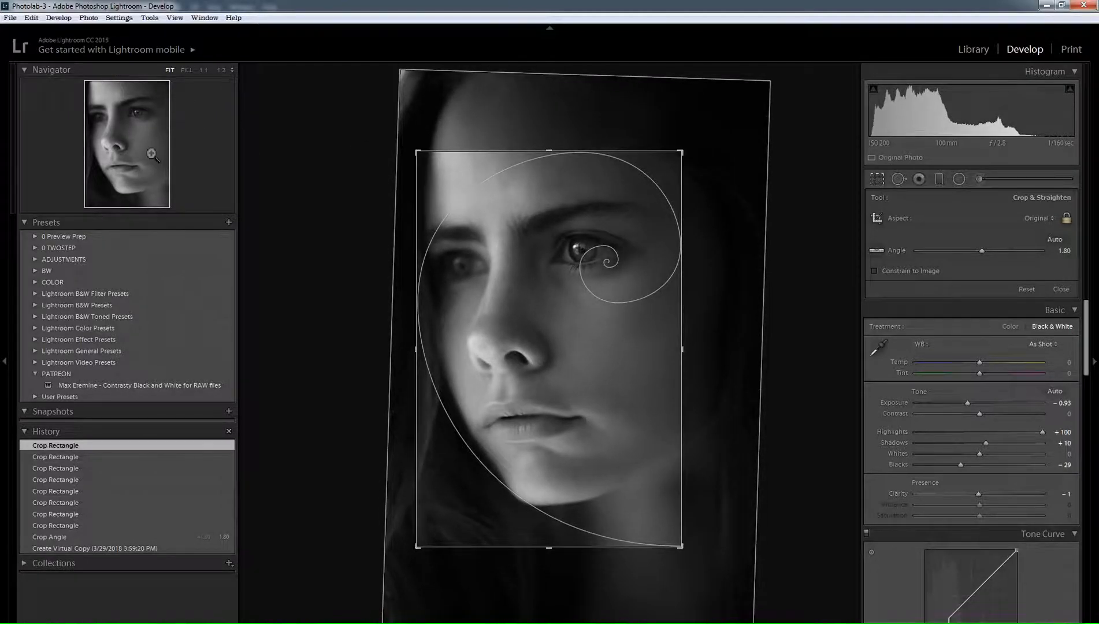
drag(686, 546, 683, 549)
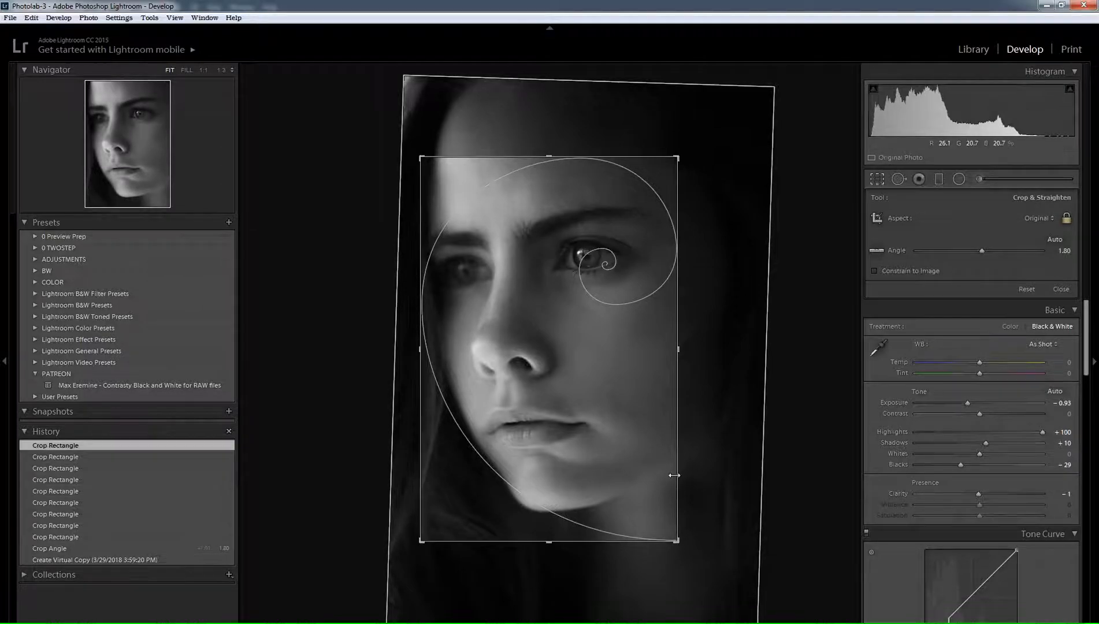
key(Return)
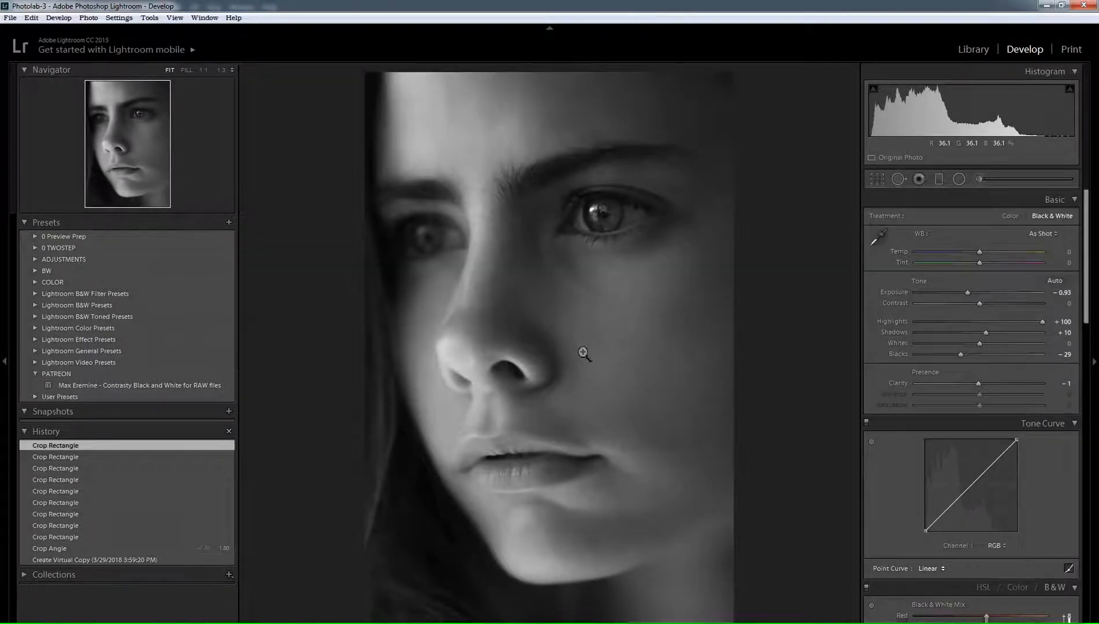
Create a virtual copy of the cropped portrait and tighten its crop from just above the eyebrows to just below the chin.
right_click(566, 281)
click(652, 478)
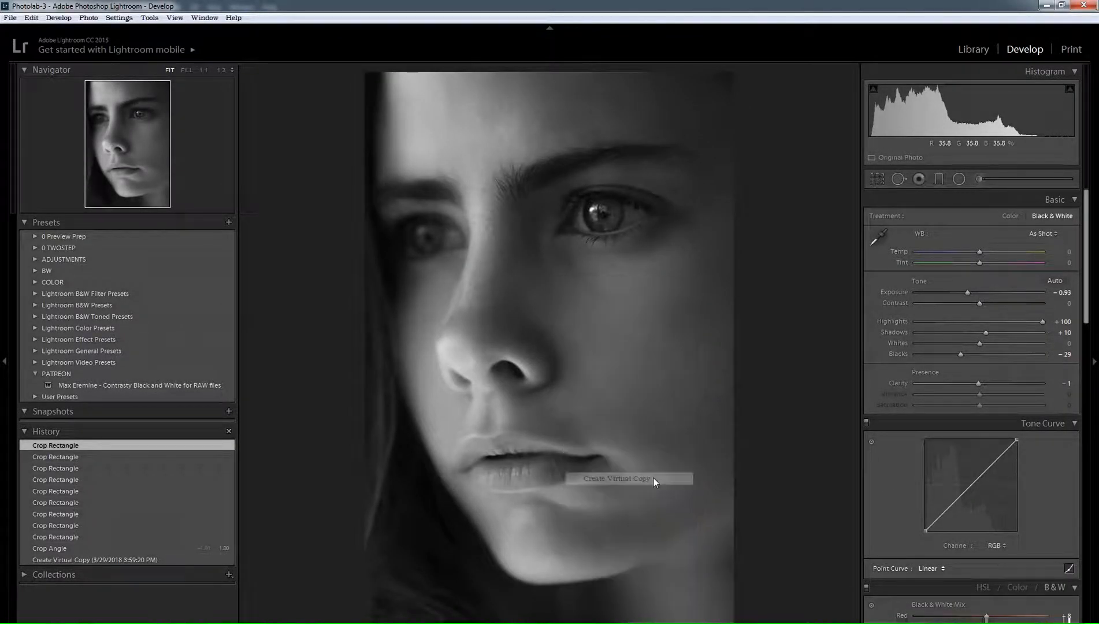
click(879, 181)
mouse_move(599, 303)
mouse_down()
mouse_move(589, 305)
mouse_move(613, 304)
mouse_up()
drag(591, 542, 587, 572)
drag(565, 493, 533, 502)
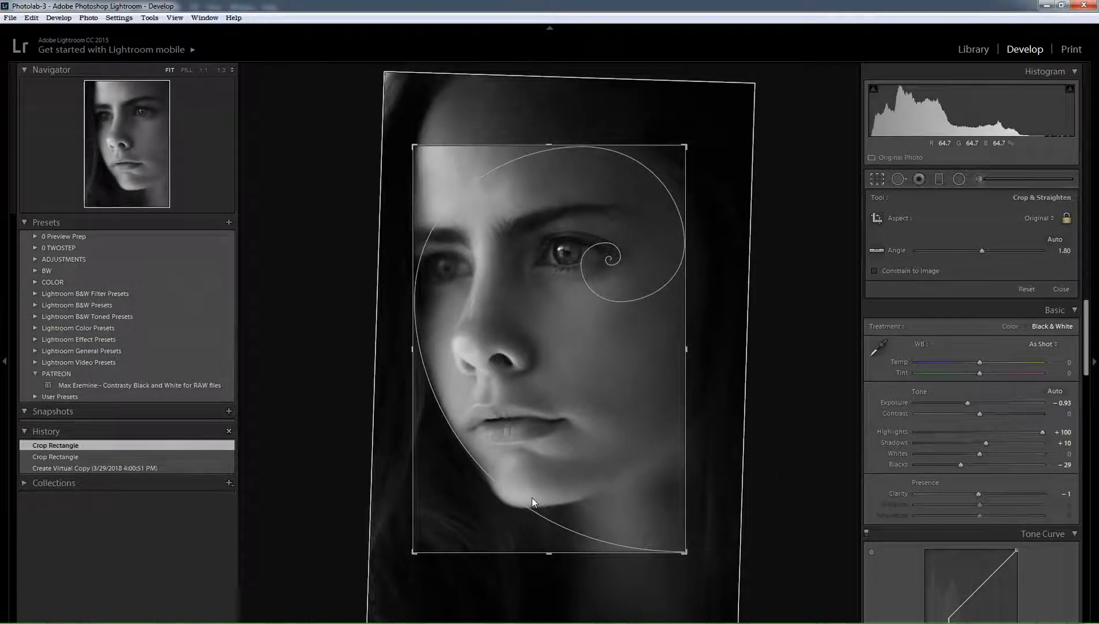
mouse_move(539, 344)
mouse_down()
mouse_move(544, 390)
mouse_move(557, 353)
mouse_up()
drag(552, 145, 556, 181)
drag(581, 343, 578, 357)
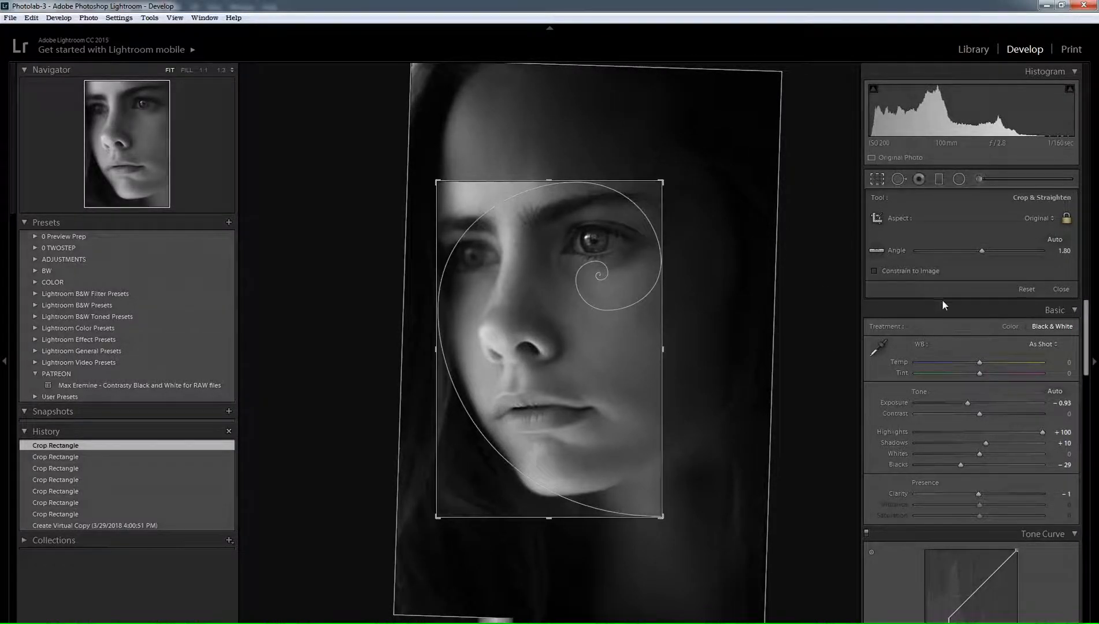
Set the crop aspect ratio to 4 x 5 / 8 x 10 and enlarge the frame to include part of the forehead.
click(1039, 218)
click(994, 288)
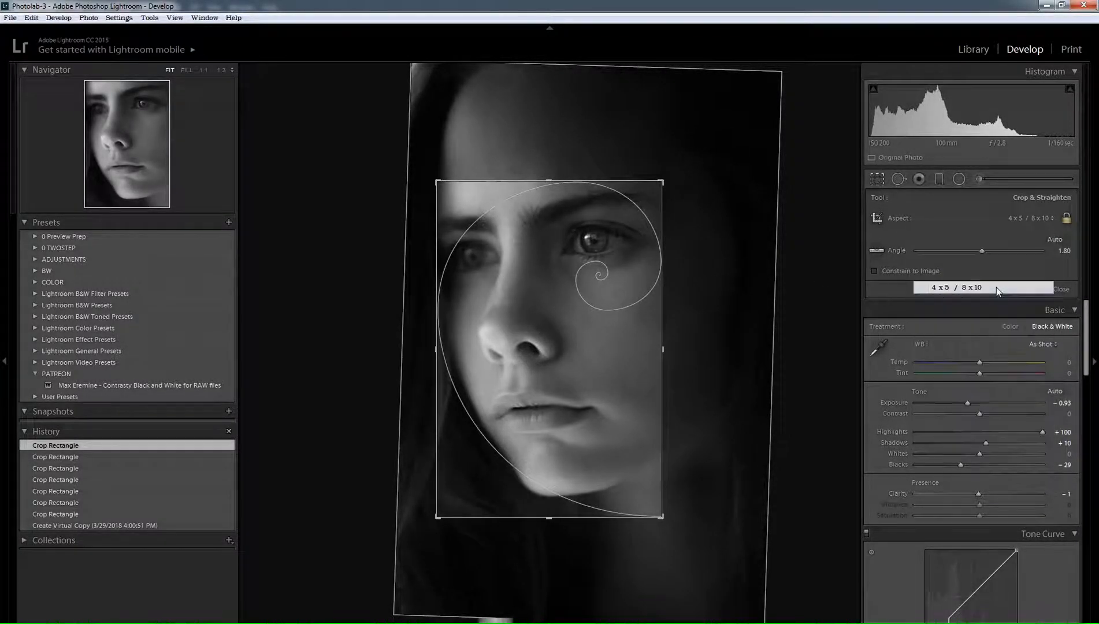
drag(581, 492, 579, 505)
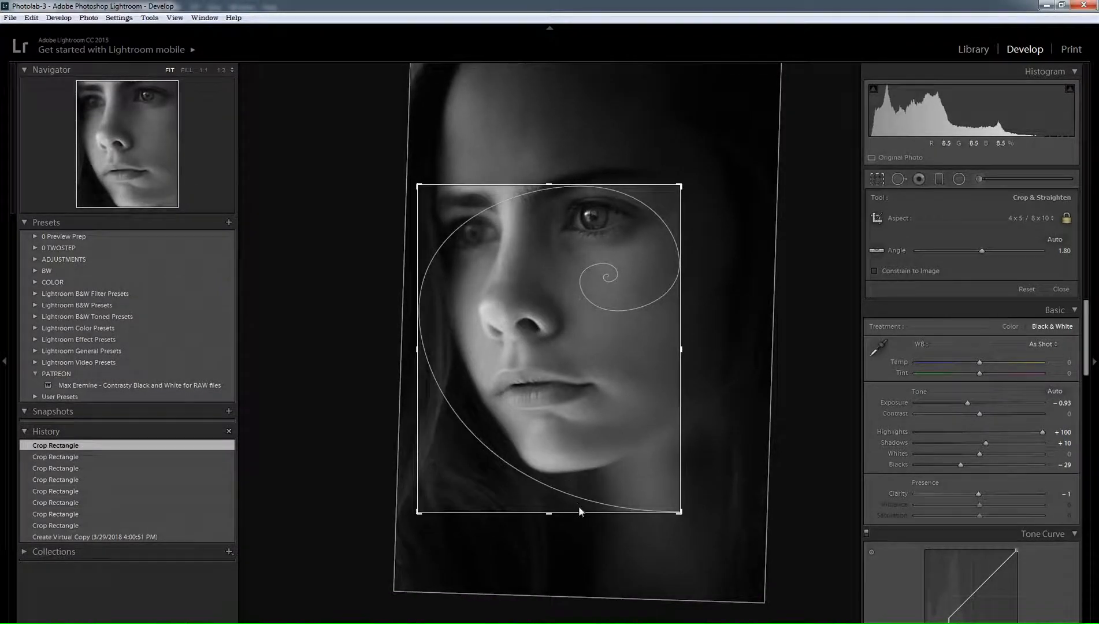
drag(580, 181, 612, 100)
drag(579, 305, 608, 321)
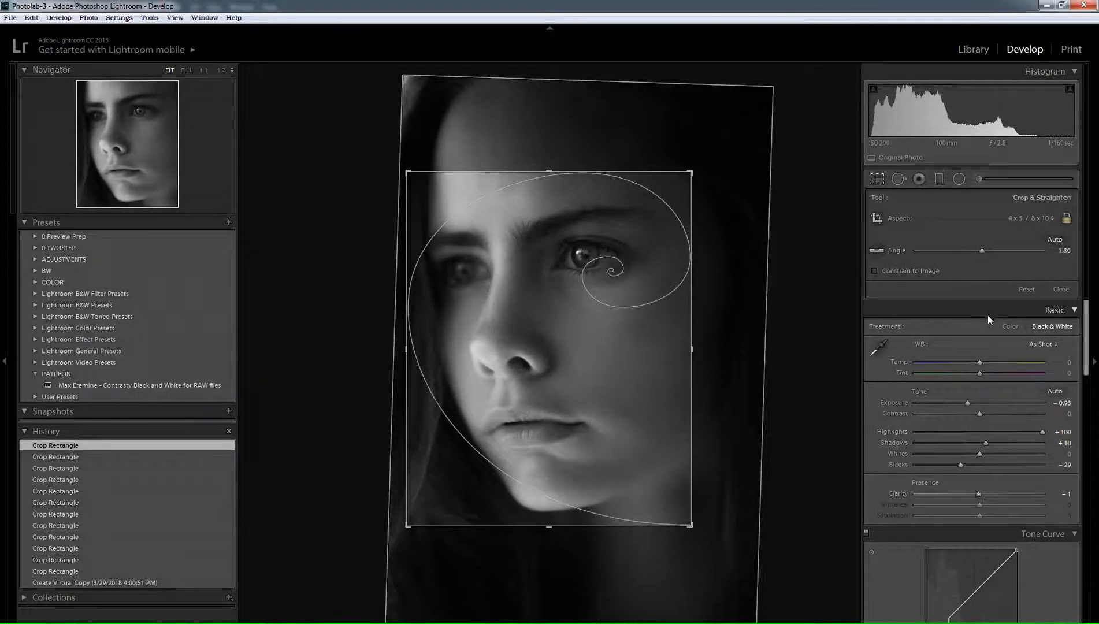
Try automatic straightening, rotate the crop to an angle of 3.63, reposition the face within the frame and apply the crop.
click(1055, 239)
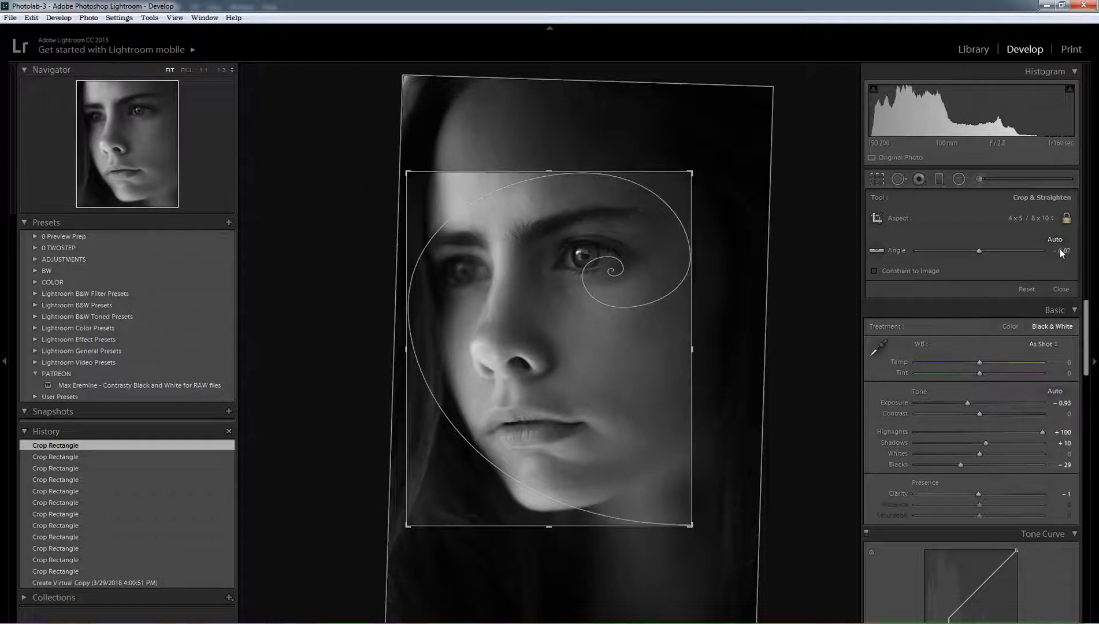
drag(976, 251, 985, 251)
drag(554, 351, 558, 341)
drag(574, 526, 569, 595)
drag(563, 223, 562, 236)
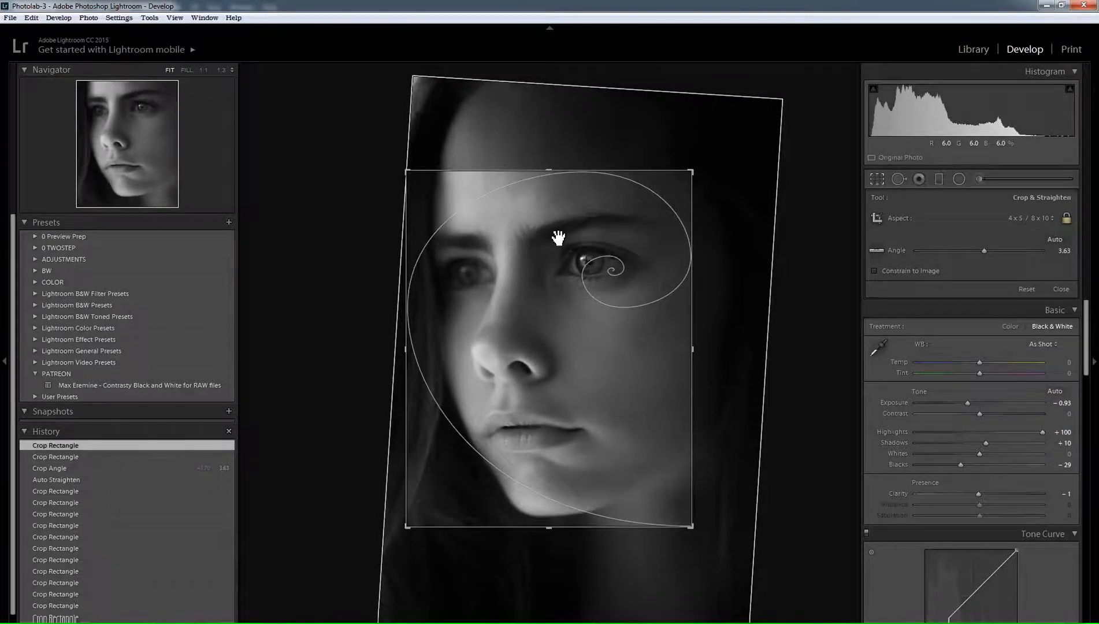
drag(598, 326, 597, 318)
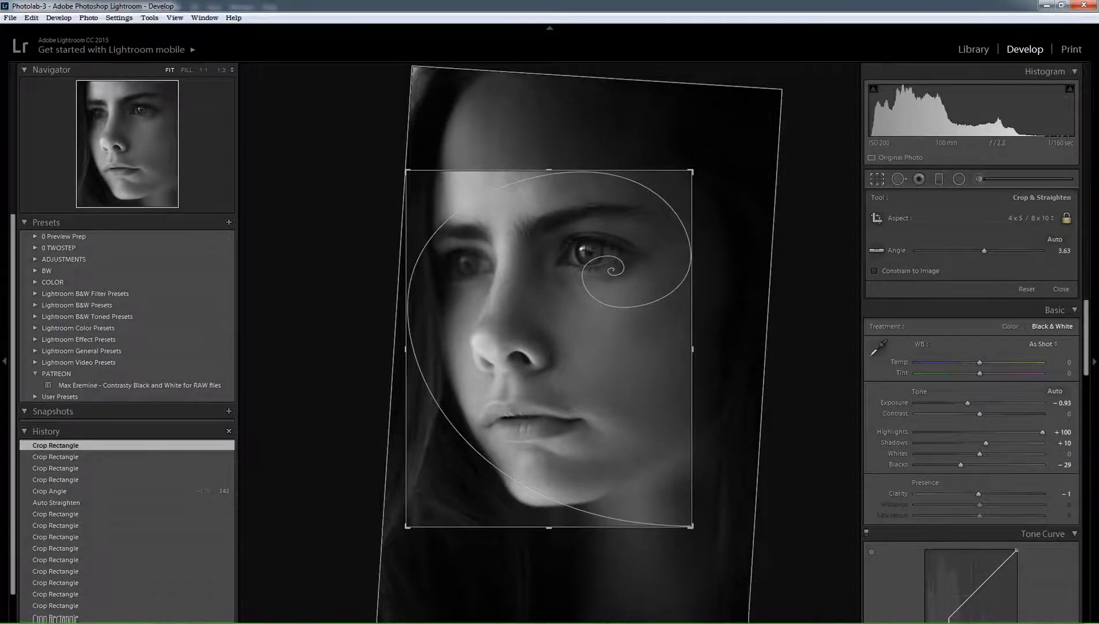
key(Return)
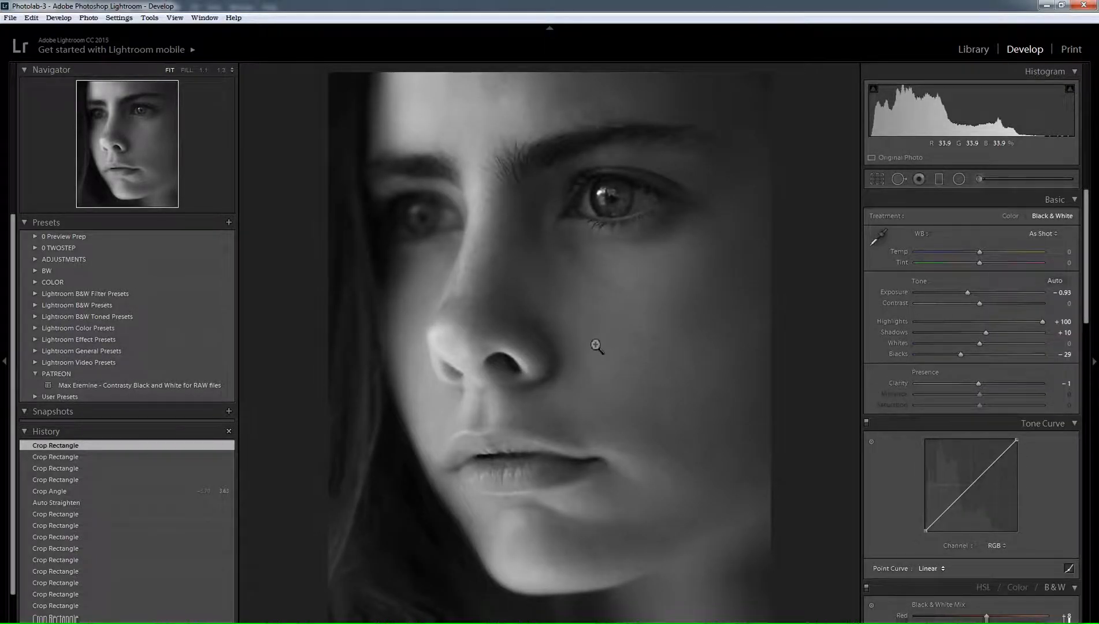
click(885, 183)
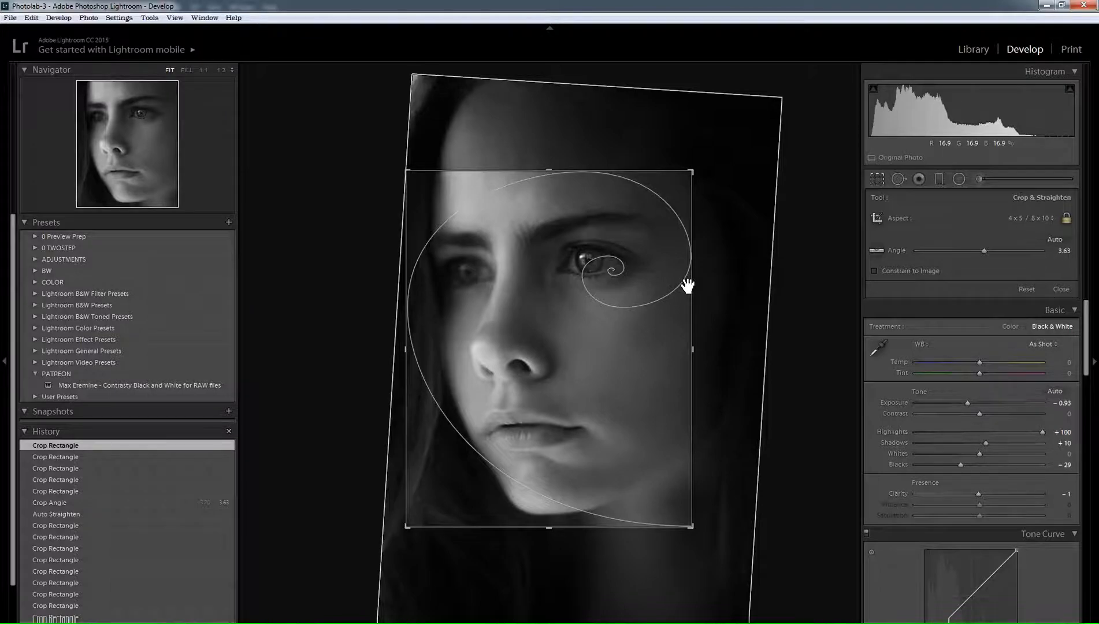
key(Return)
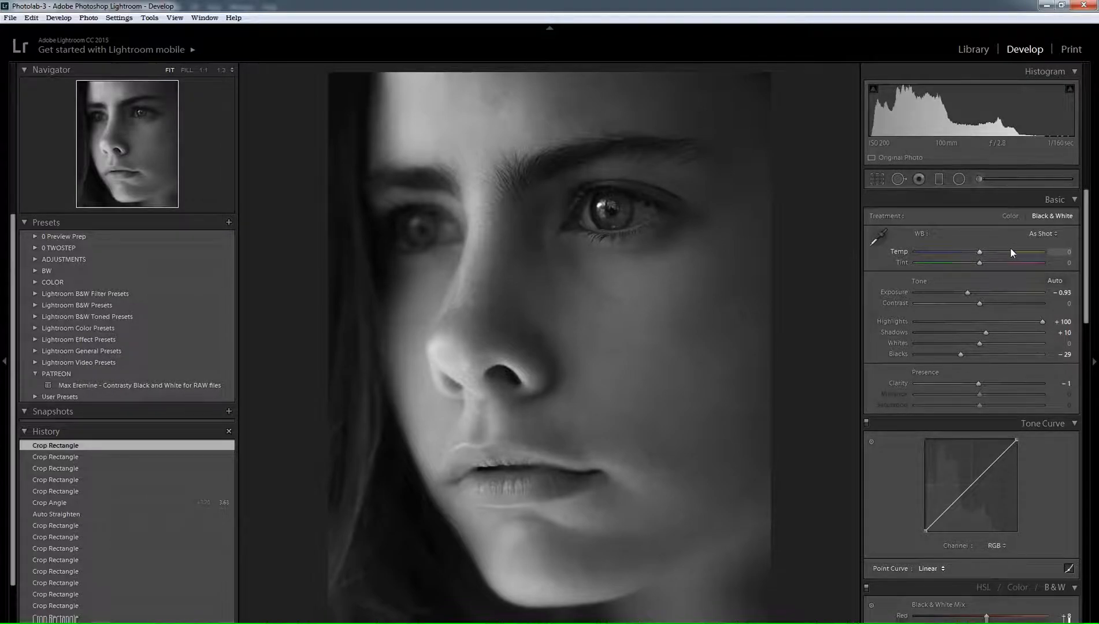
click(878, 179)
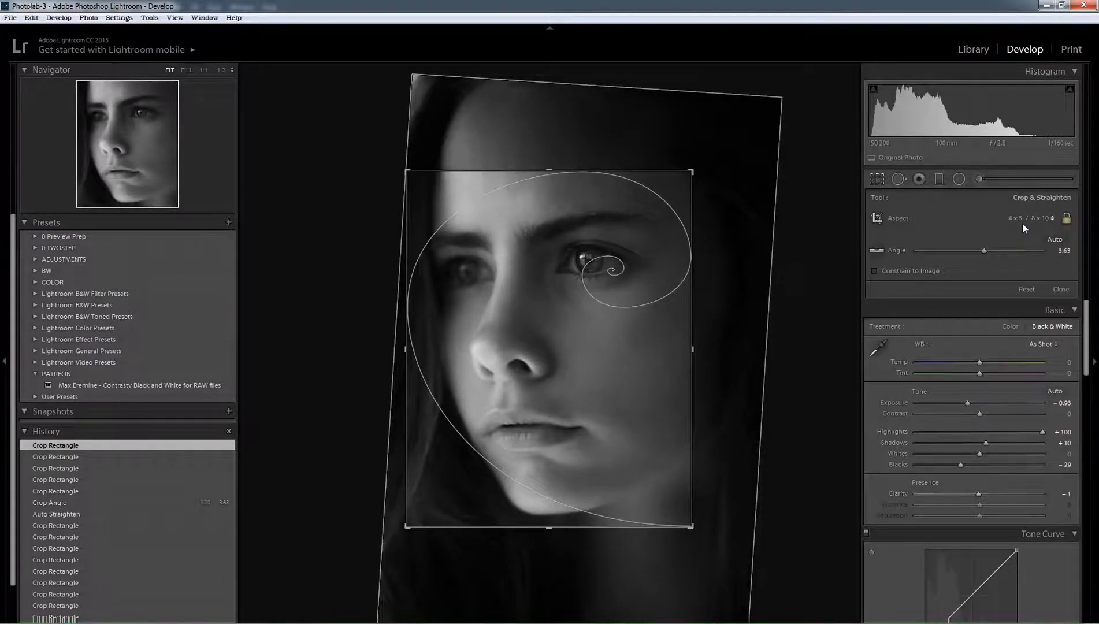
click(1022, 224)
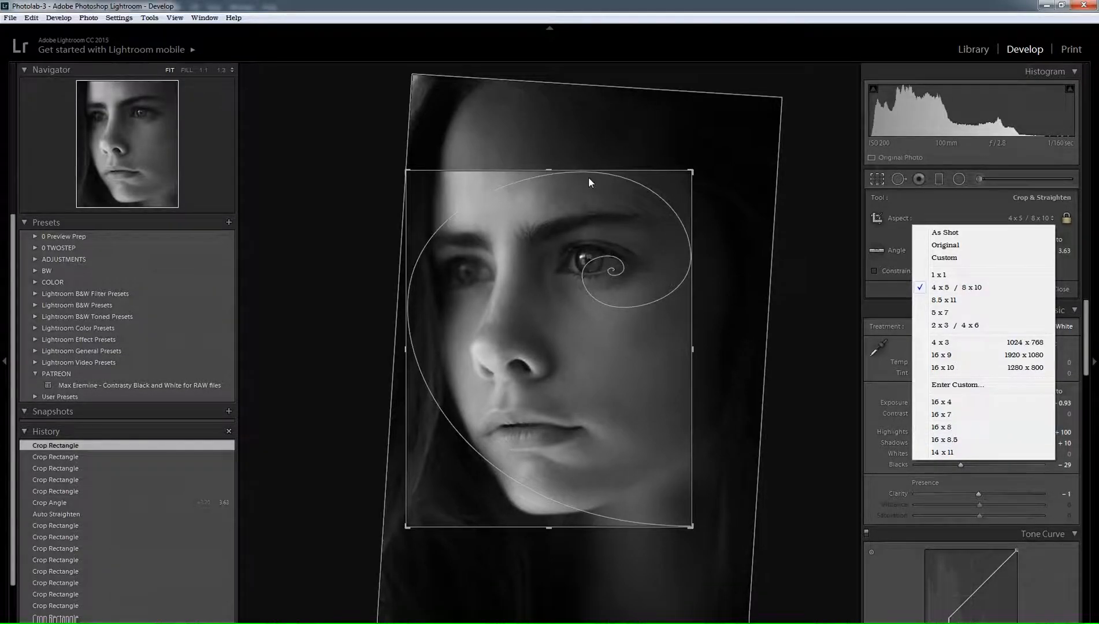
key(Escape)
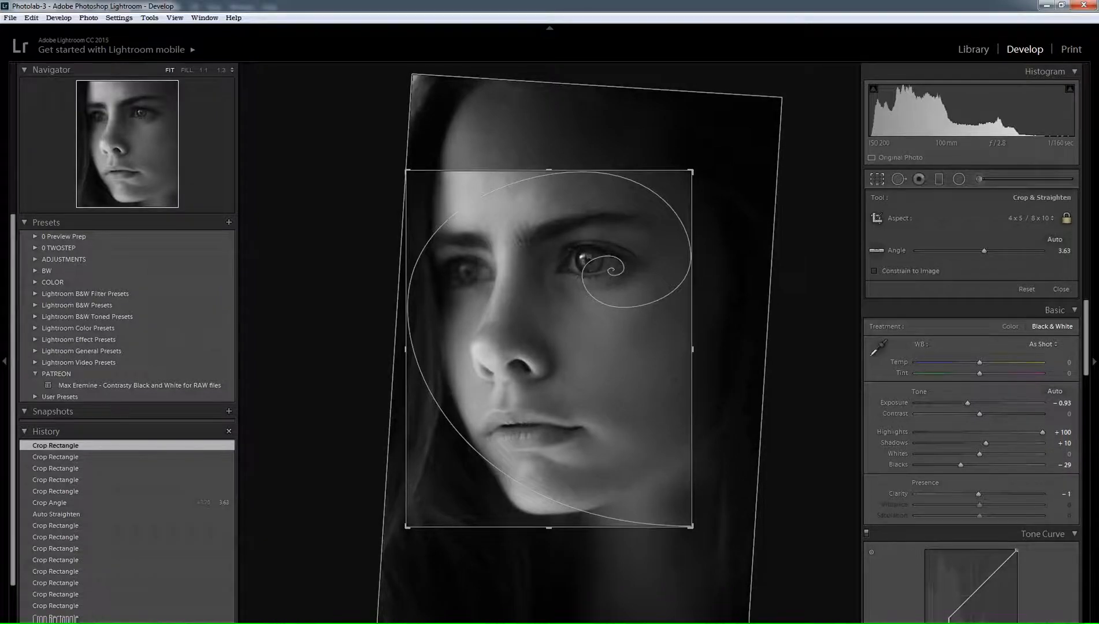
key(Return)
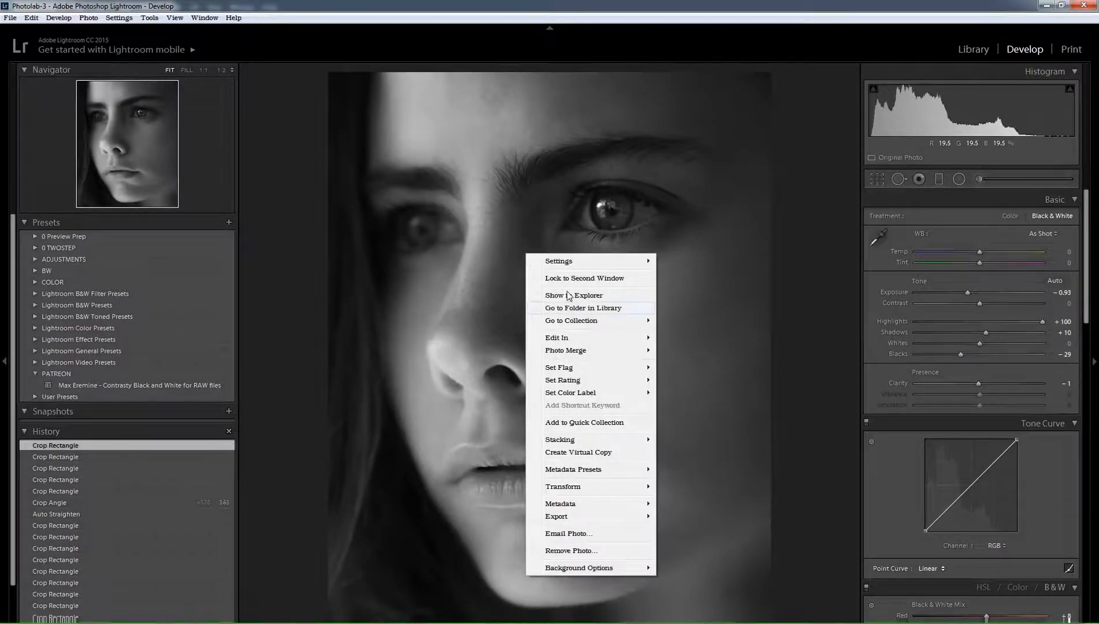
Create a virtual copy of the 4 x 5 crop and unlock the new copy's crop aspect ratio.
click(630, 453)
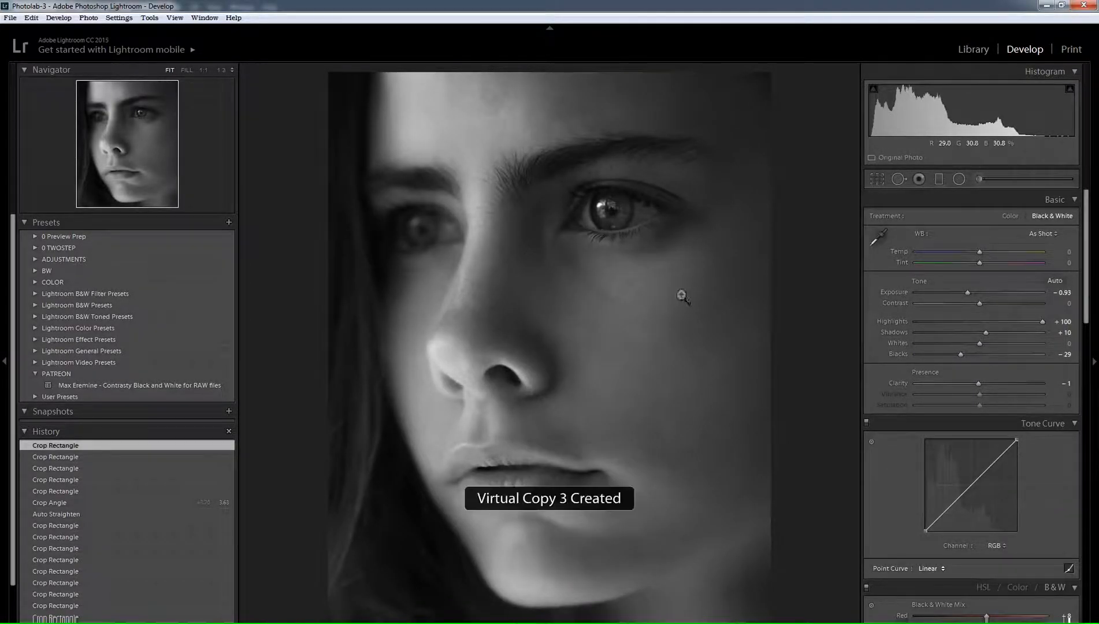
click(879, 180)
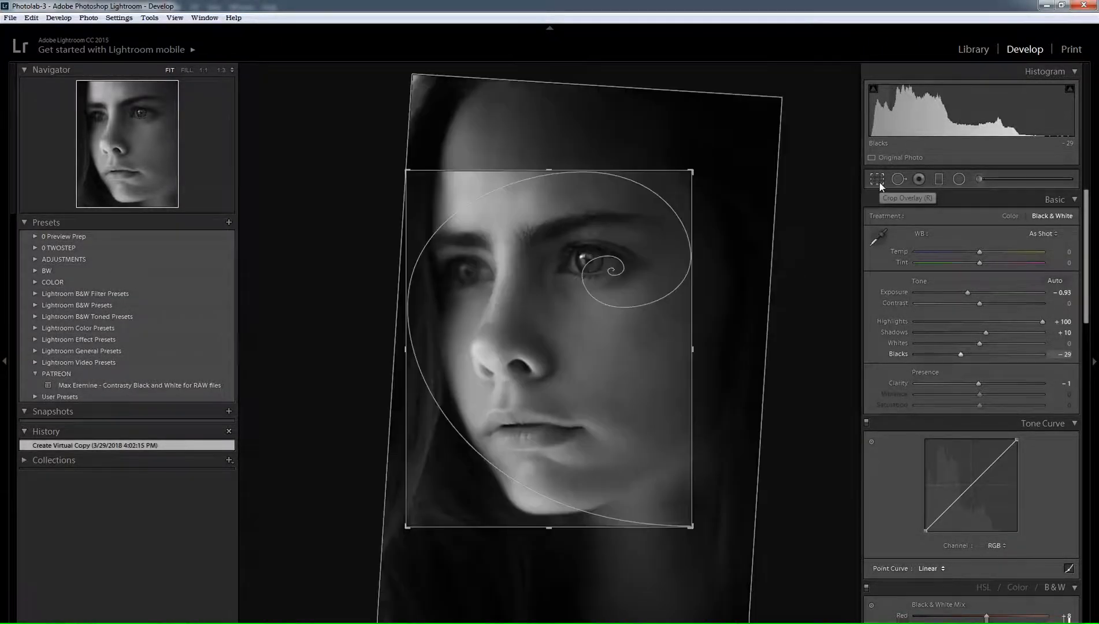
click(1066, 219)
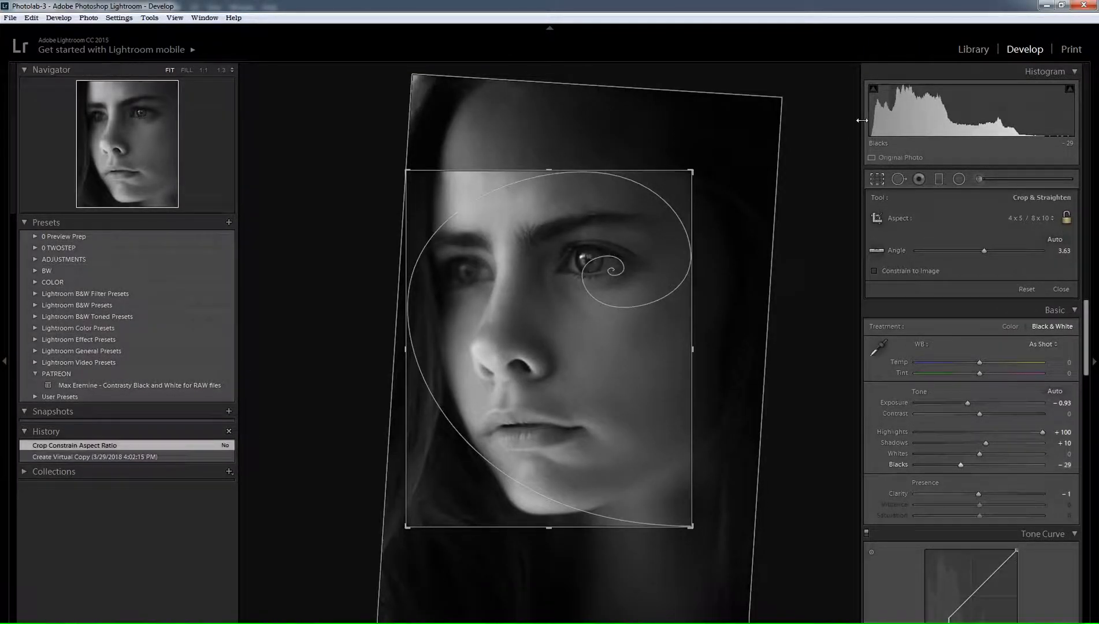
Enlarge the unlocked crop frame into a taller portrait format that takes in more forehead and neck, shifting the face within it.
drag(704, 177, 706, 144)
drag(535, 496, 550, 523)
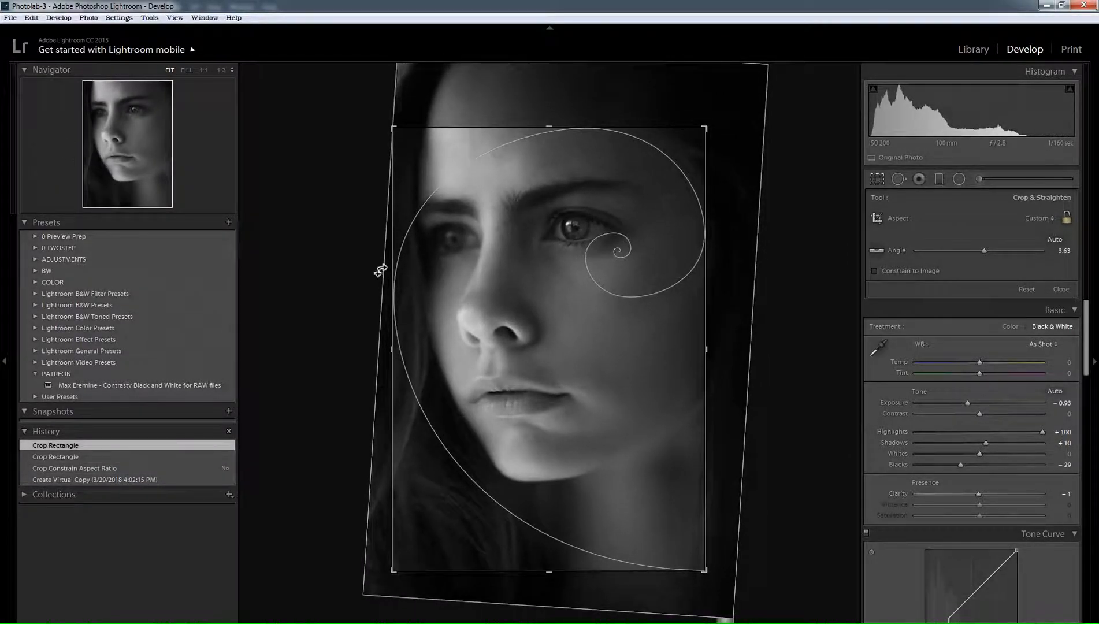
drag(514, 269, 498, 253)
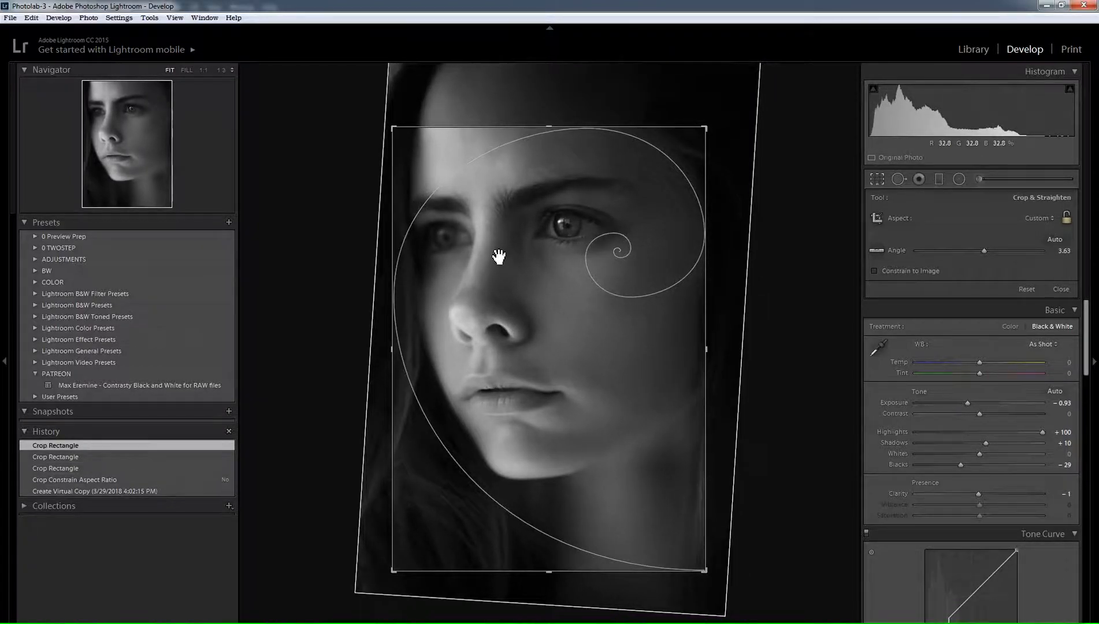
drag(554, 128, 557, 106)
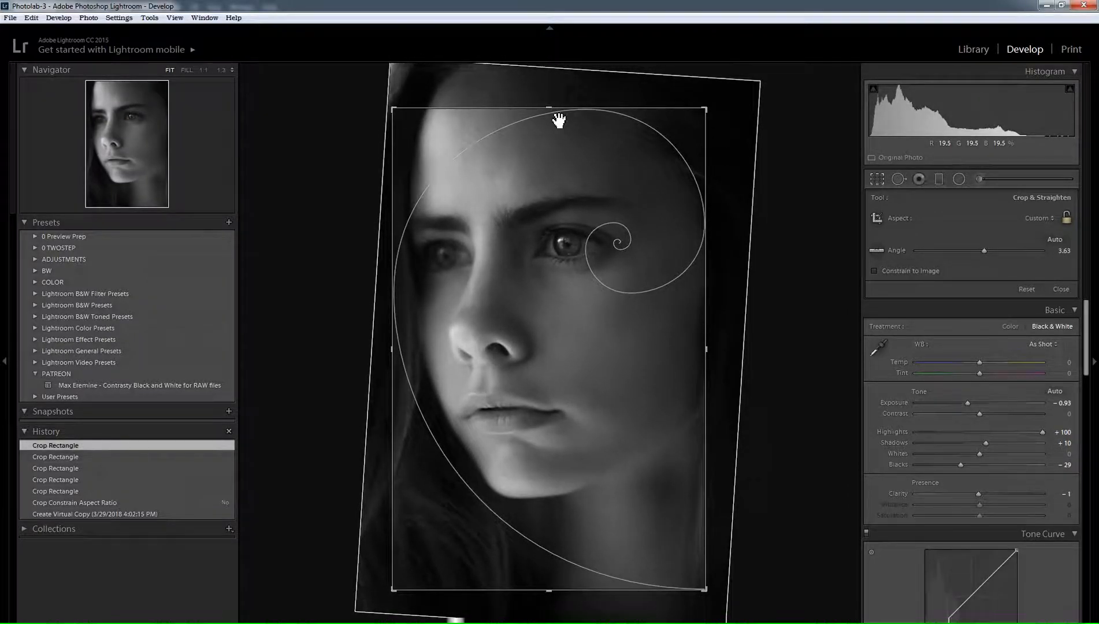
drag(558, 106, 558, 105)
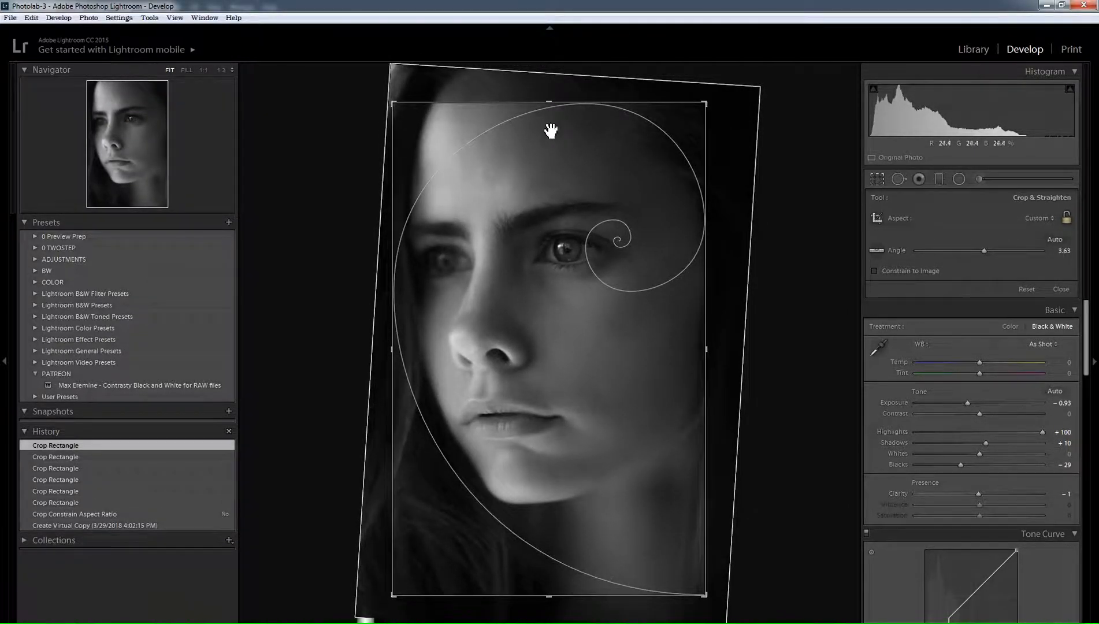
Fine-tune the face's position, tighten the frame slightly to about 3040 x 4910 pixels and apply the crop.
drag(549, 145, 545, 165)
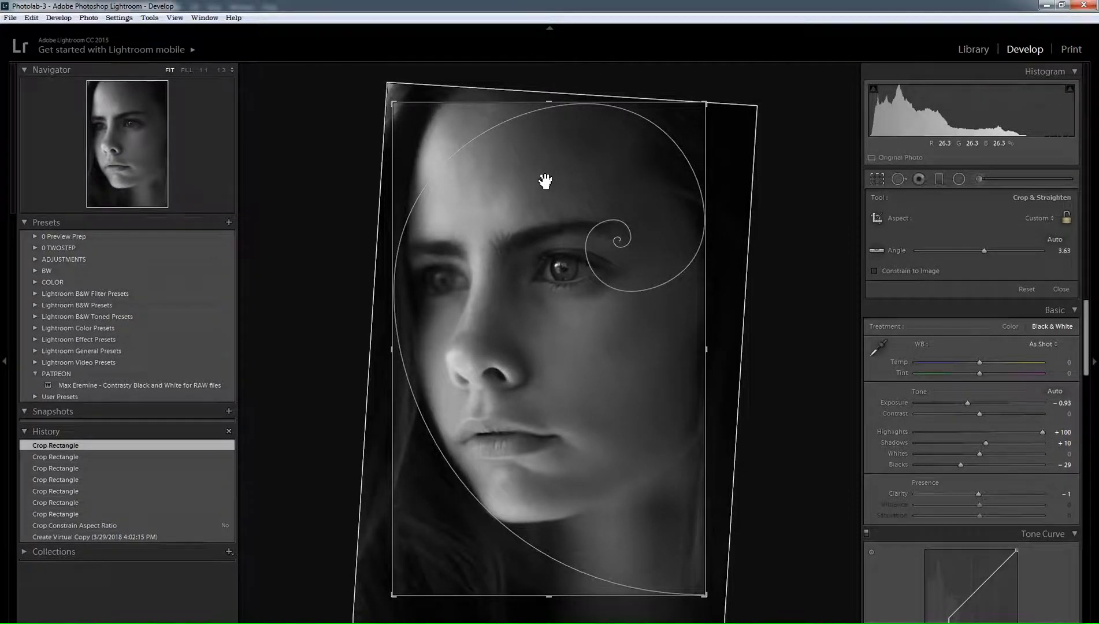
drag(542, 227, 569, 220)
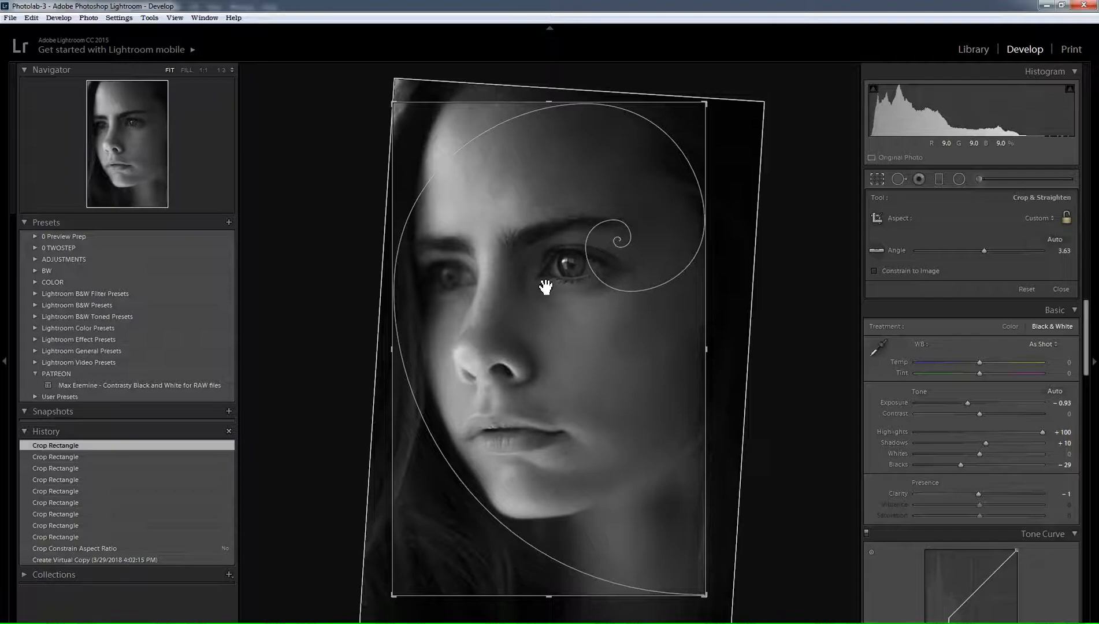
drag(706, 596, 697, 592)
drag(599, 426, 595, 366)
drag(621, 416, 621, 410)
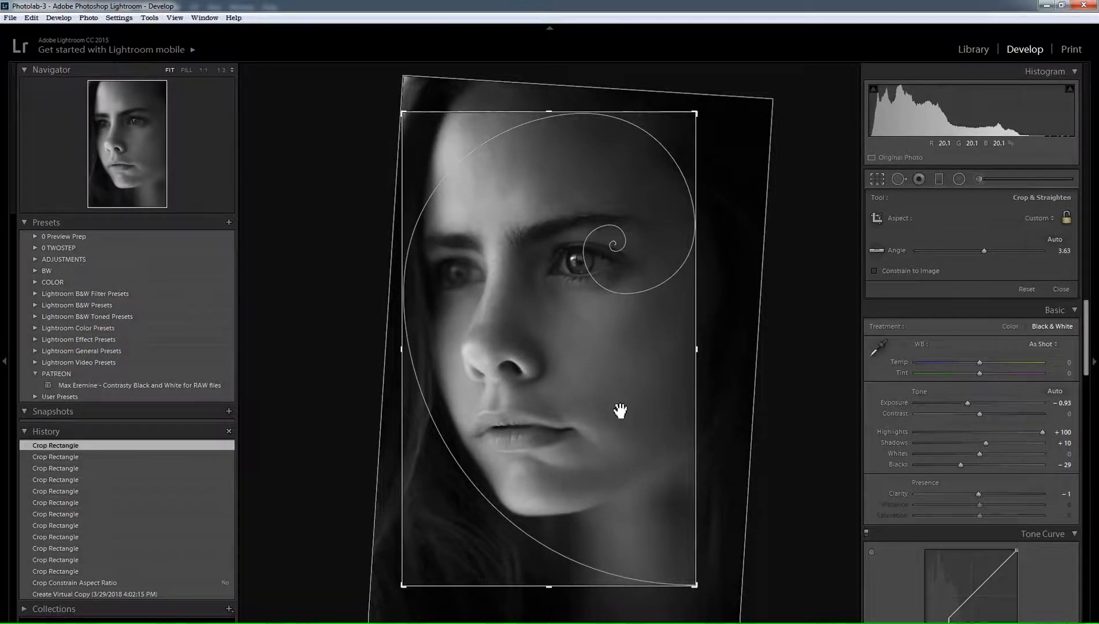
key(Return)
Compare the four black-and-white versions side by side in the Library's Survey view with the side panels hidden.
click(972, 49)
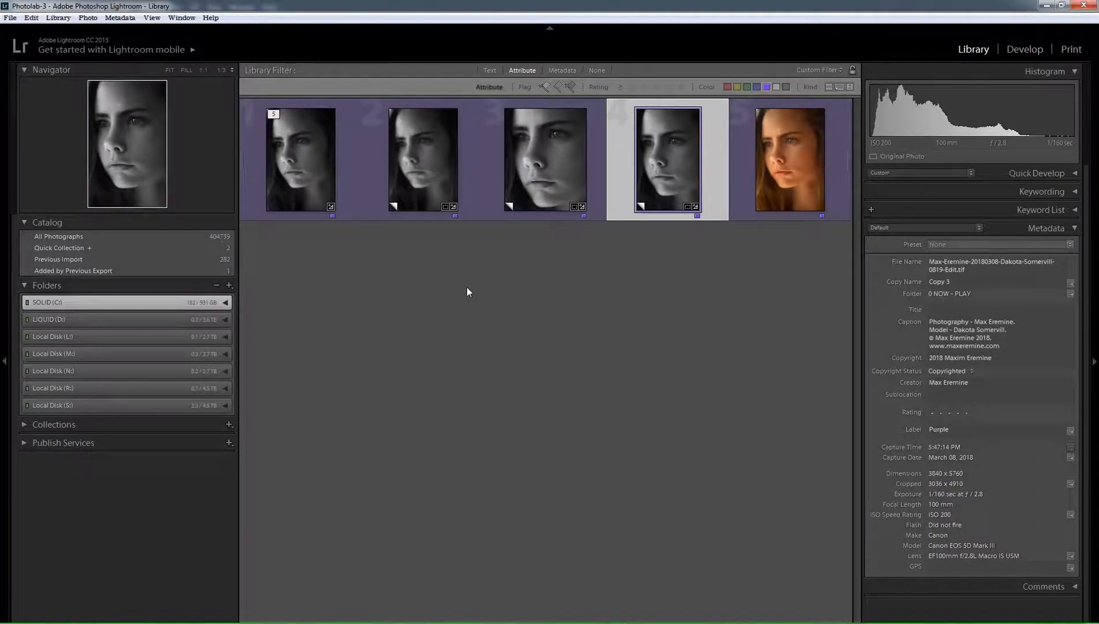
shift+click(309, 165)
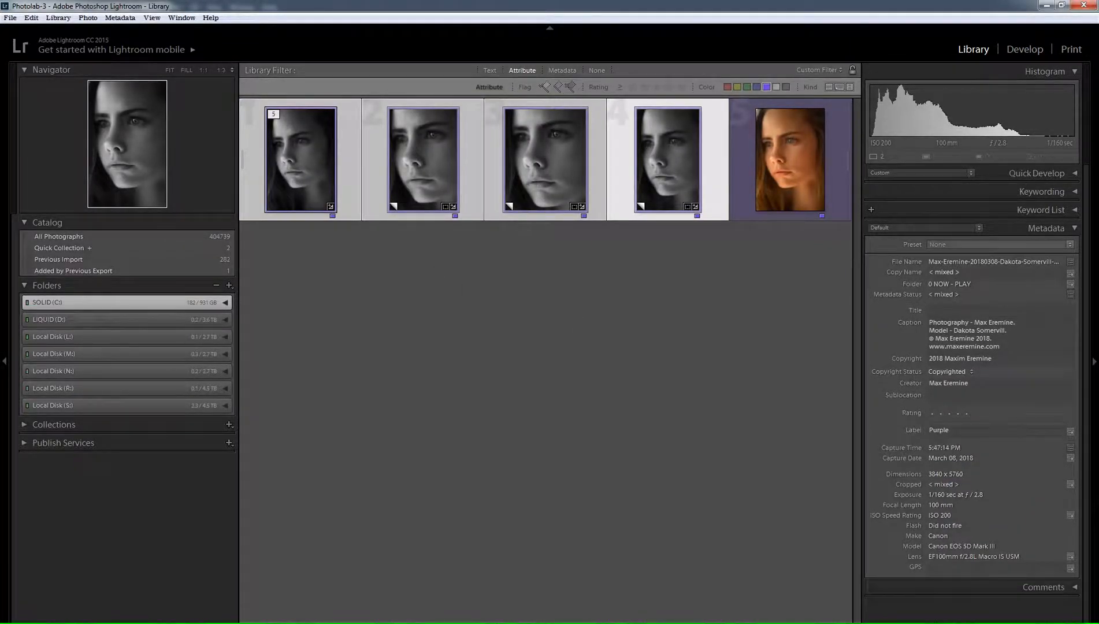
key(n)
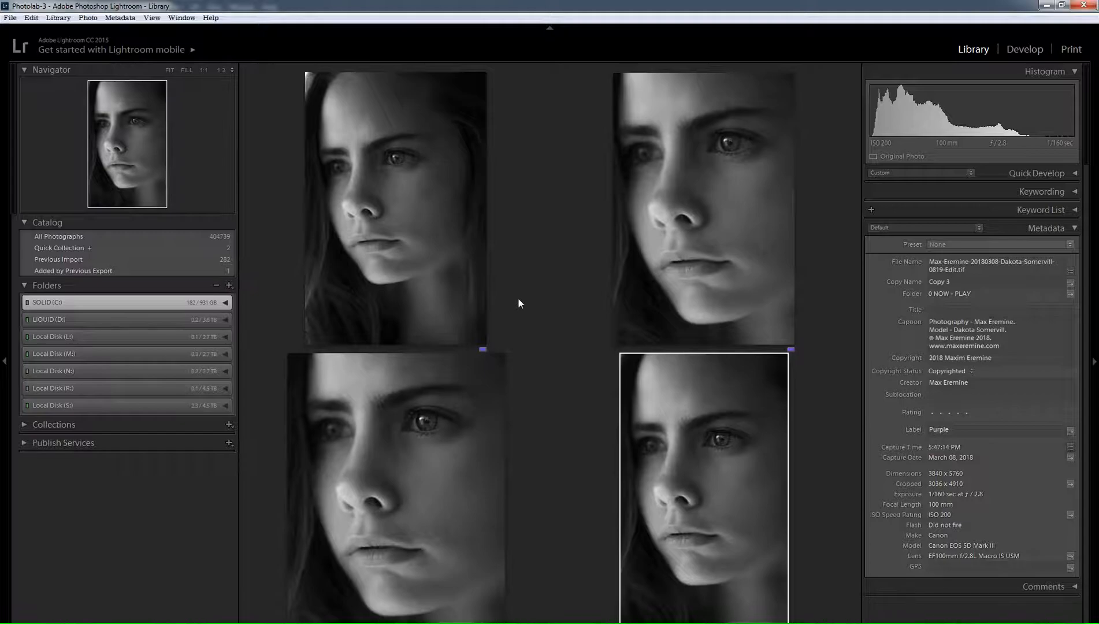
key(Tab)
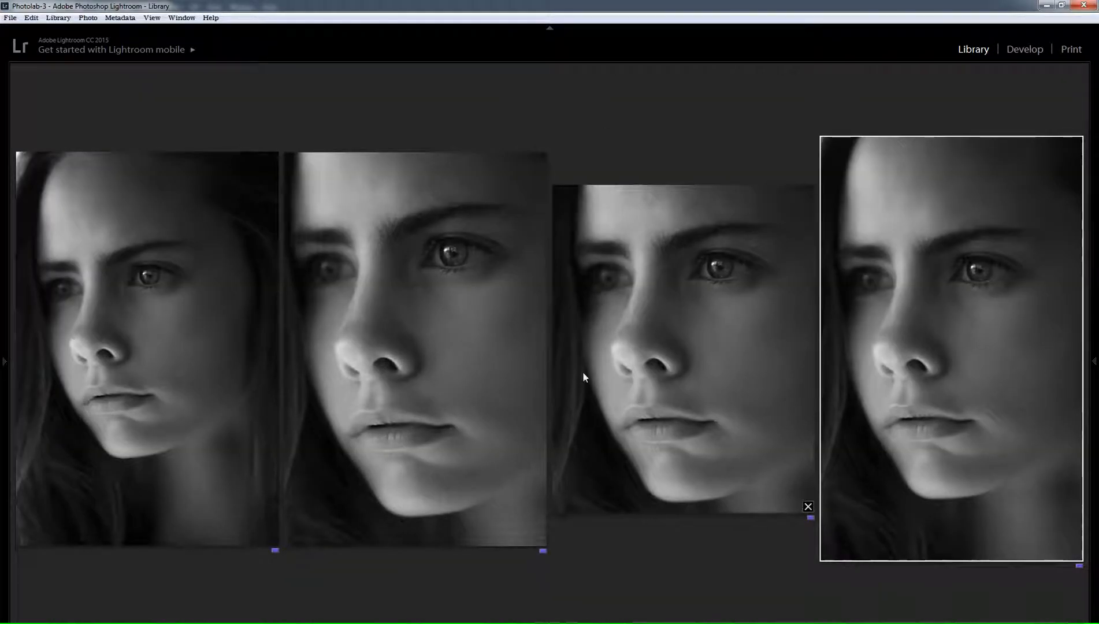
Compare the four portraits against White and Black background colors, ending on White.
right_click(519, 114)
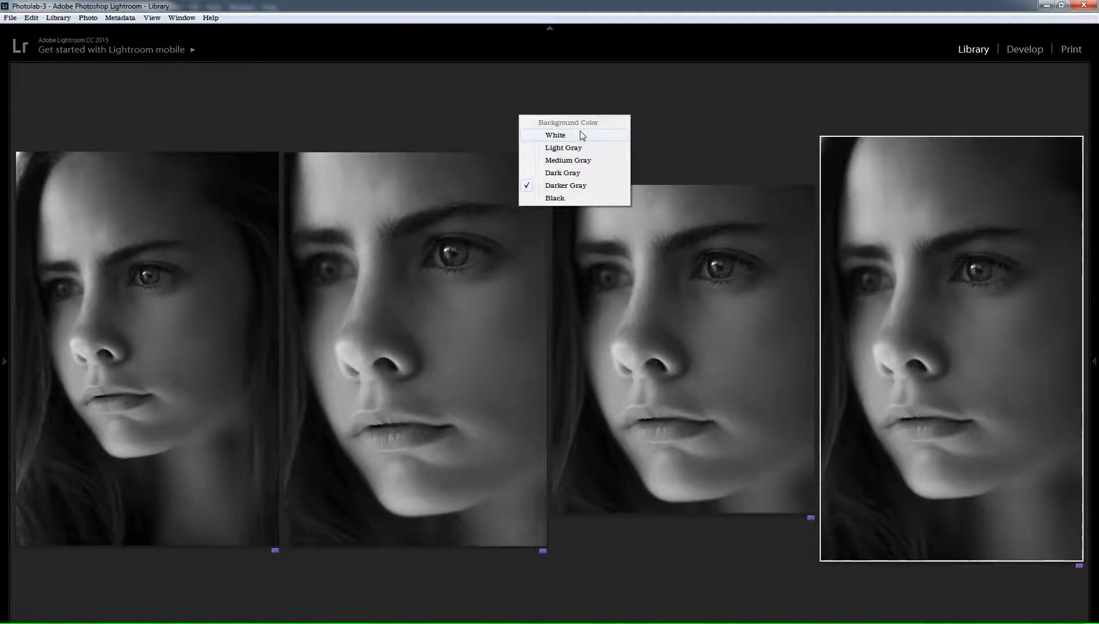
click(582, 135)
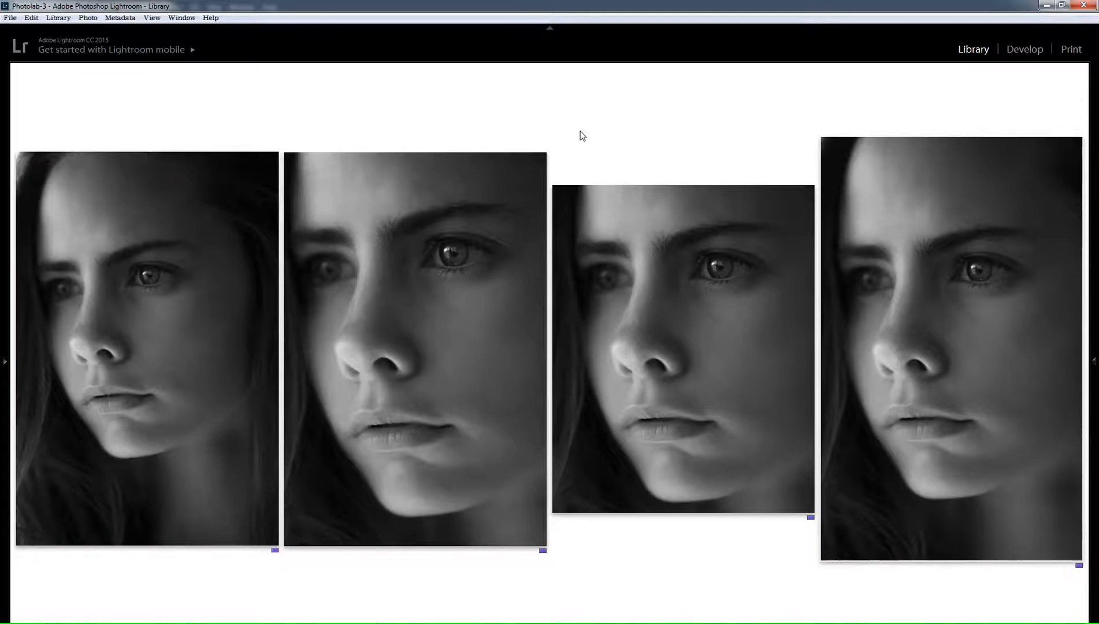
right_click(583, 135)
click(640, 216)
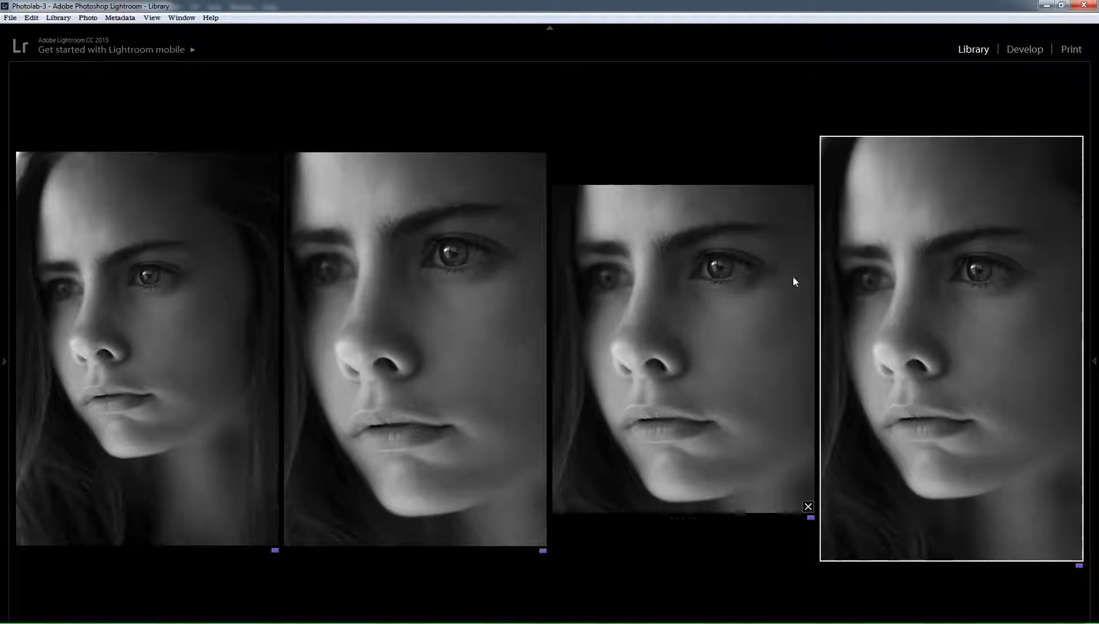
right_click(651, 121)
click(714, 141)
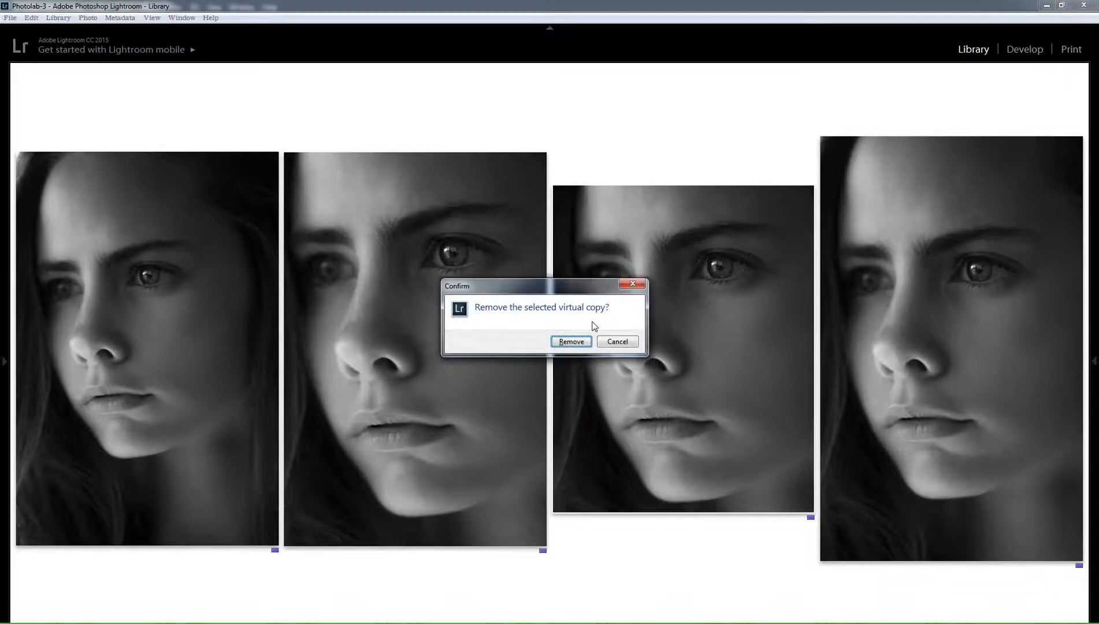
Remove the 4 x 5 virtual copy and drop the two other cropped copies from the comparison.
click(580, 340)
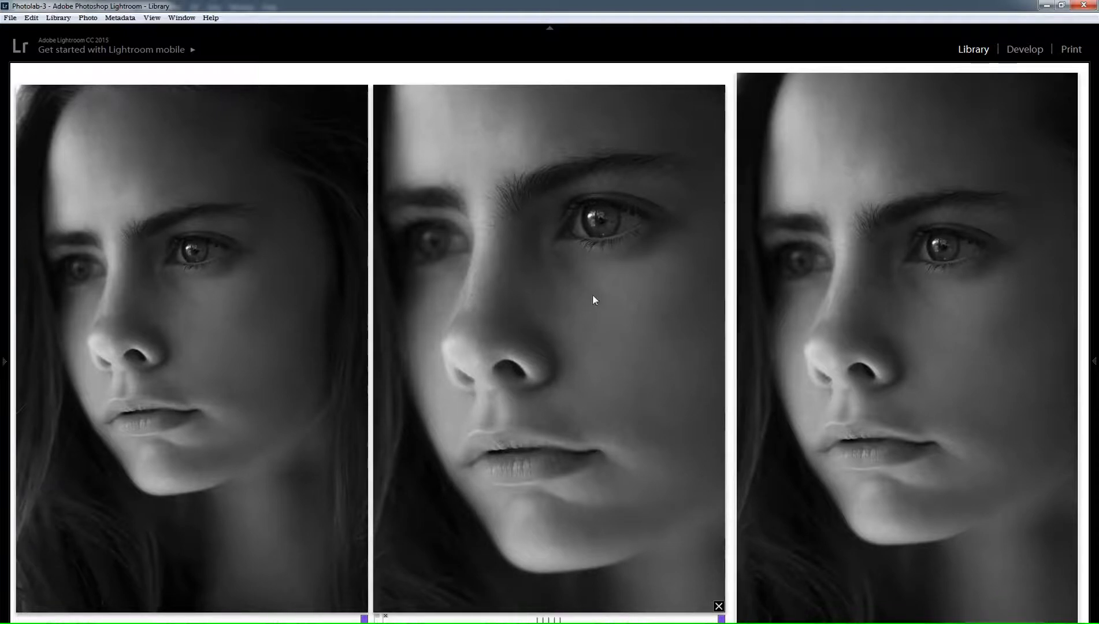
click(718, 606)
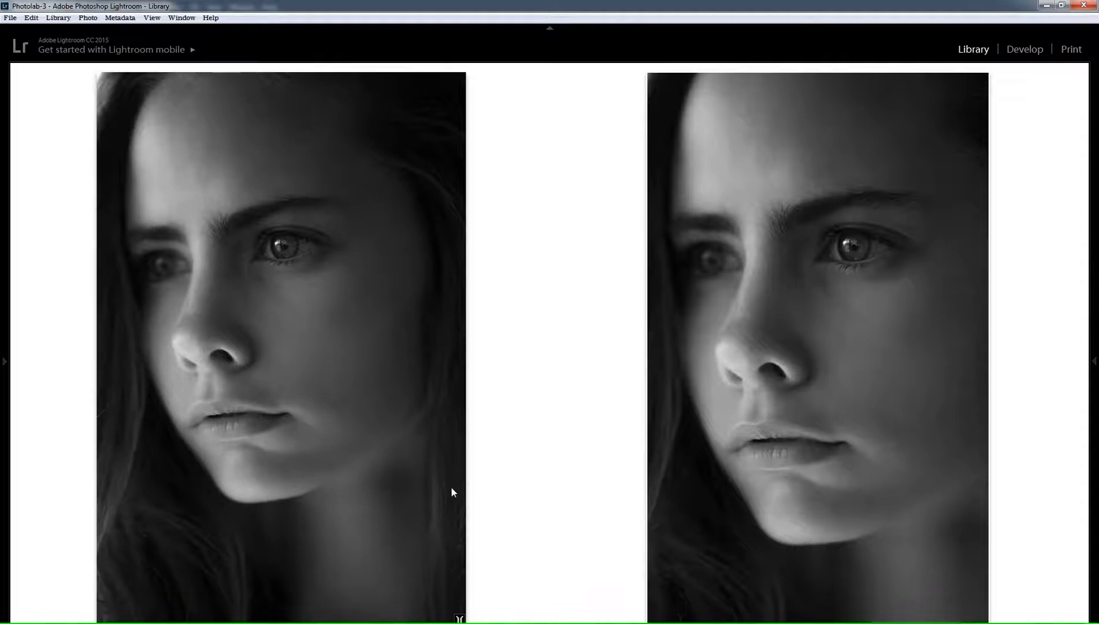
click(984, 619)
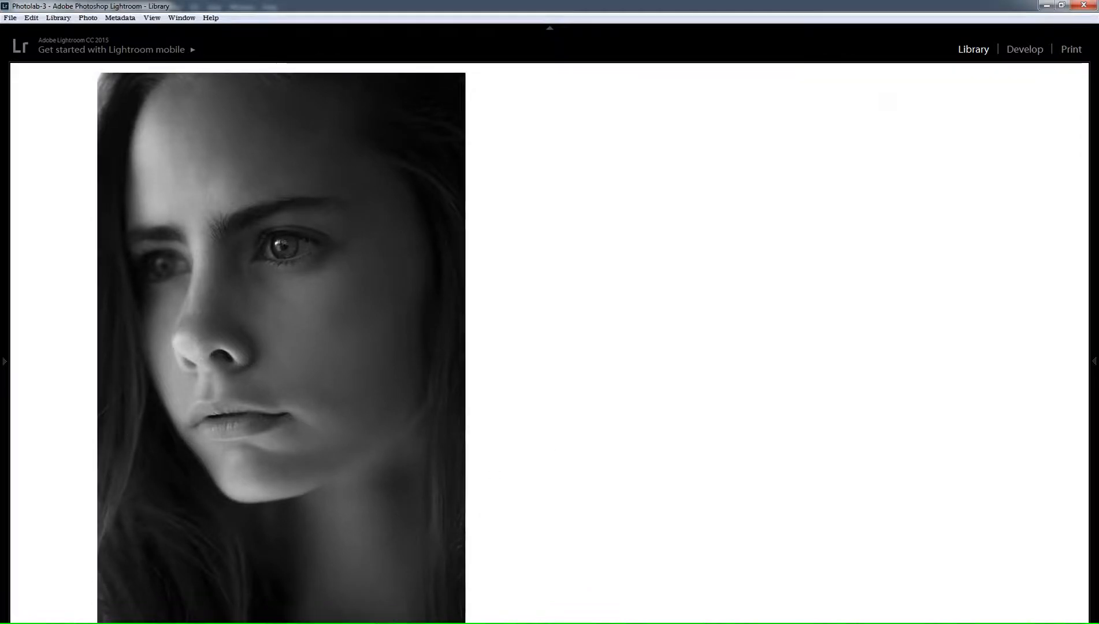
Open the uncropped black-and-white portrait on its own in Loupe view and set the background color to Black.
key(g)
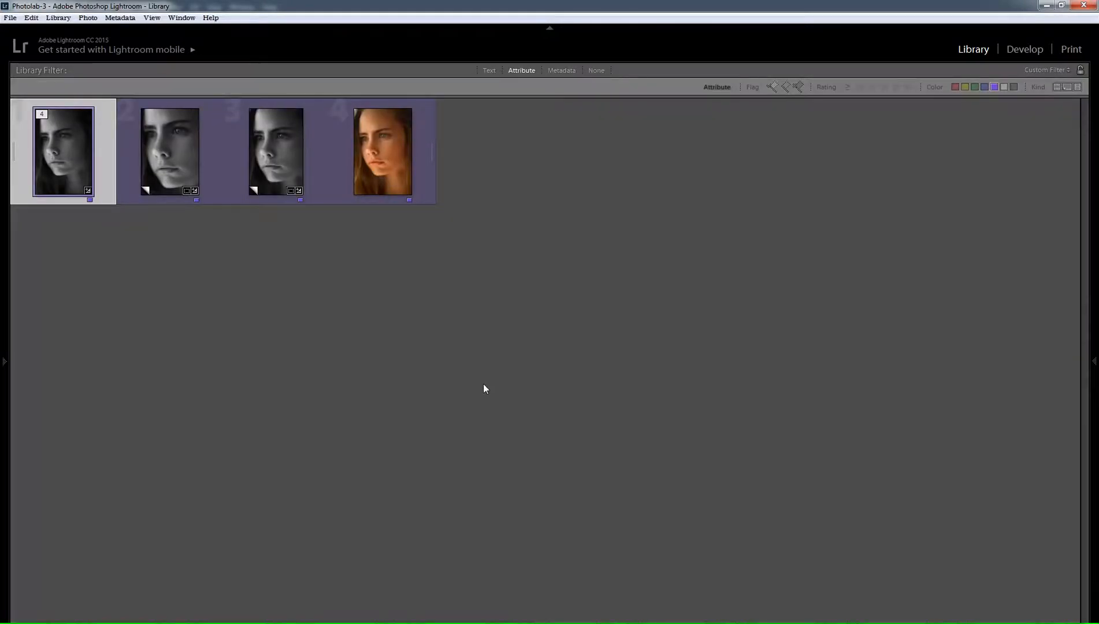
double_click(78, 174)
right_click(805, 248)
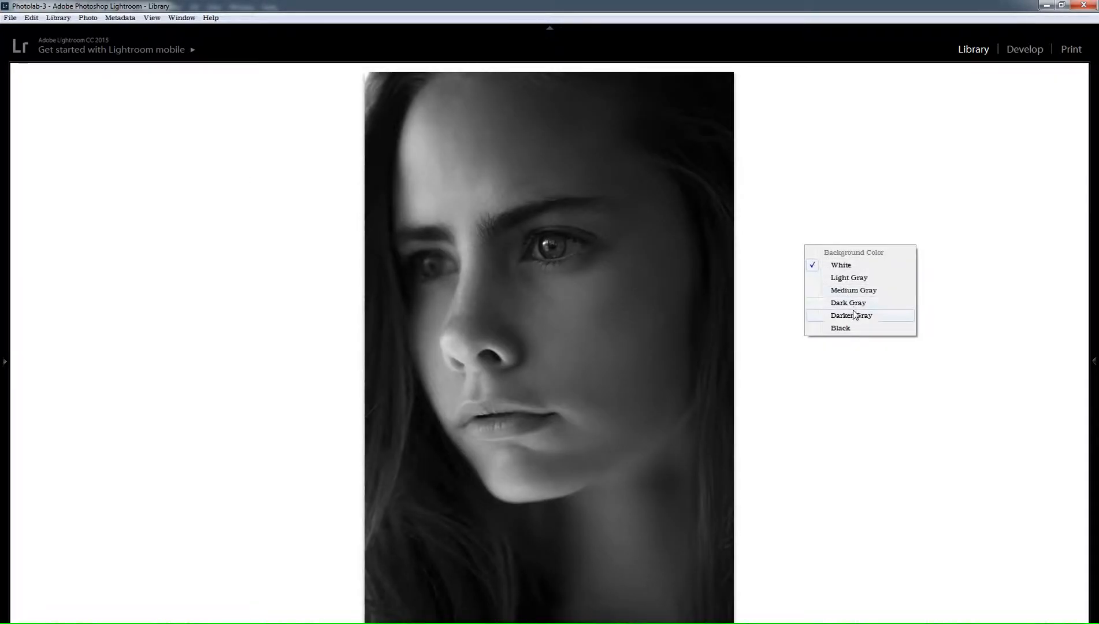
click(854, 329)
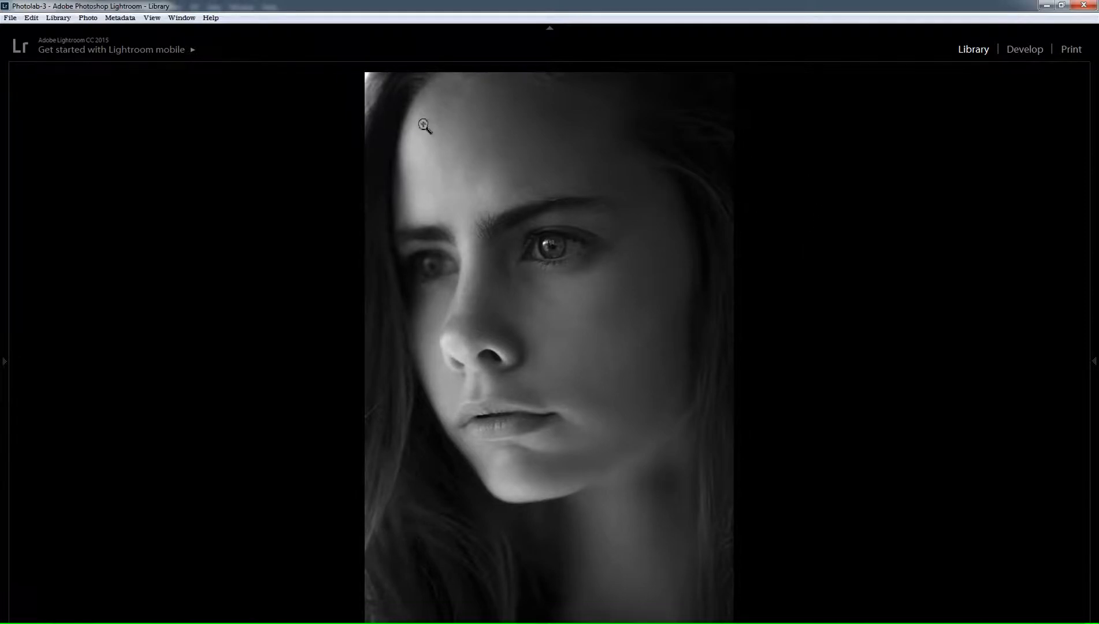
Switch to the Develop module and create a virtual copy of the uncropped portrait.
click(1025, 49)
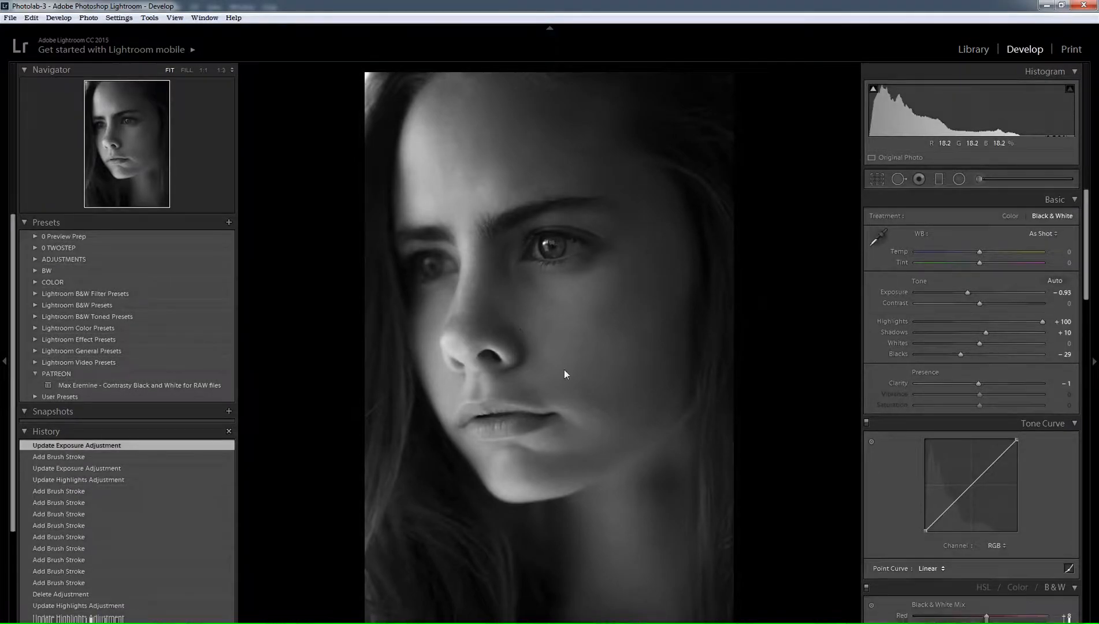
right_click(569, 370)
click(638, 273)
Tighten the new copy's crop slightly at the original aspect ratio, rotate it to an angle of 2.60 and apply the crop.
click(877, 181)
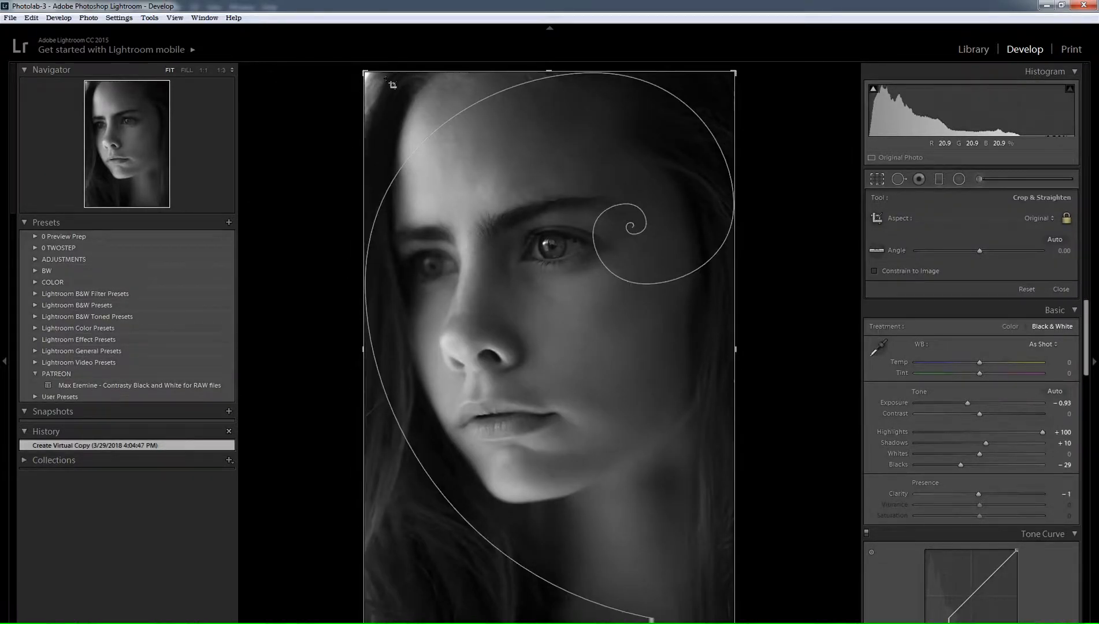
drag(368, 75, 373, 79)
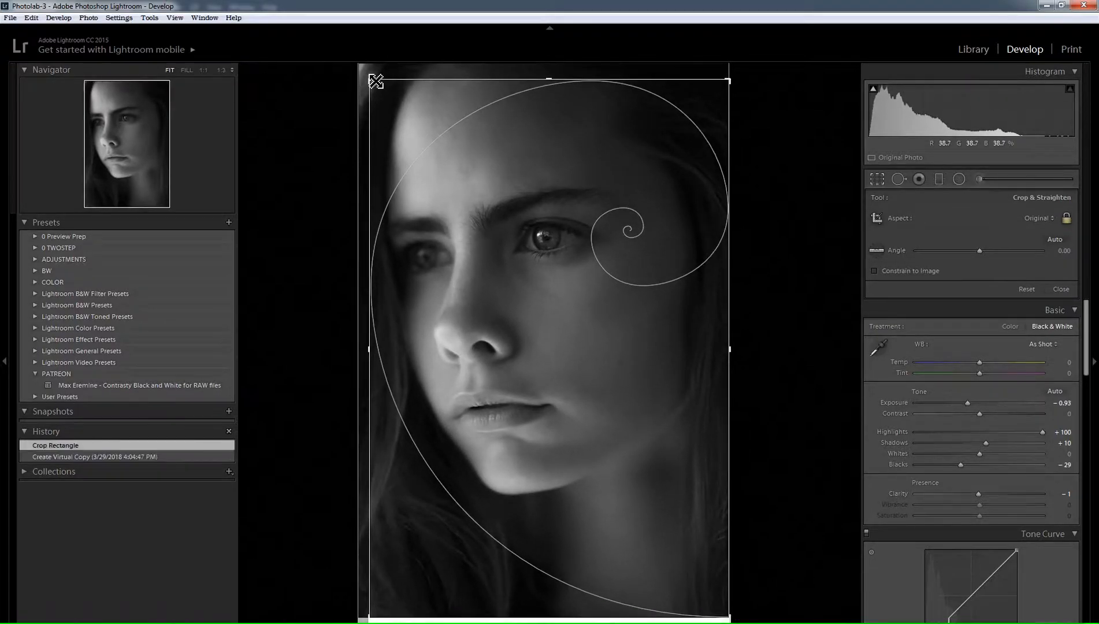
drag(495, 165, 495, 173)
drag(1064, 251, 1079, 251)
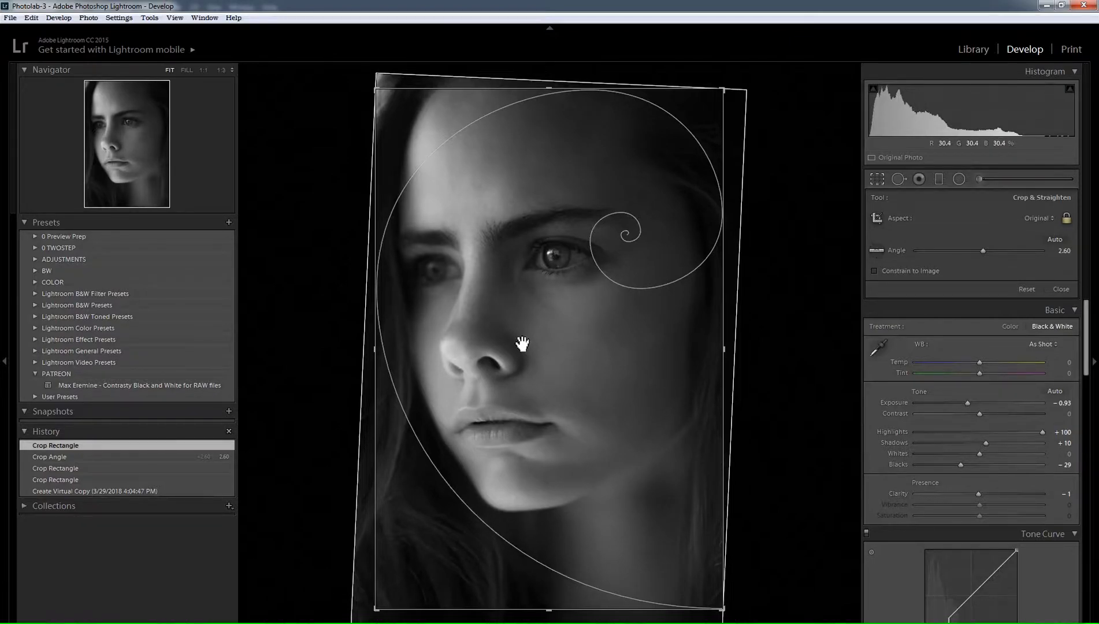
key(Return)
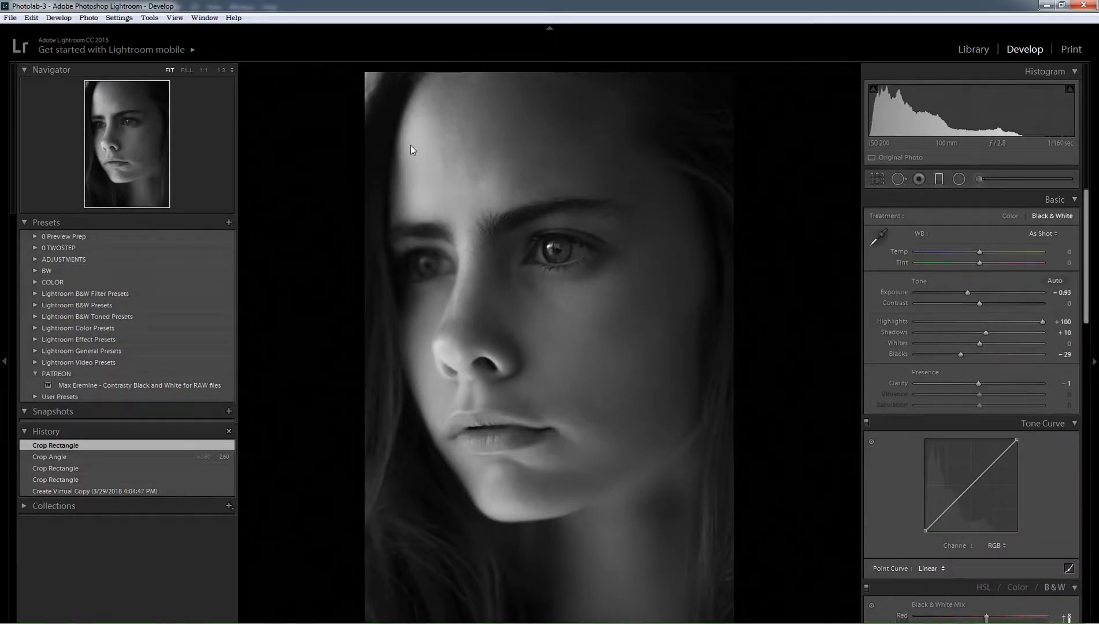
Add a diagonal graduated filter over the photo's upper-left corner with Highlights -88 and Exposure -0.42, and move it closer to the corner.
key(m)
drag(370, 93, 397, 116)
drag(988, 280, 972, 262)
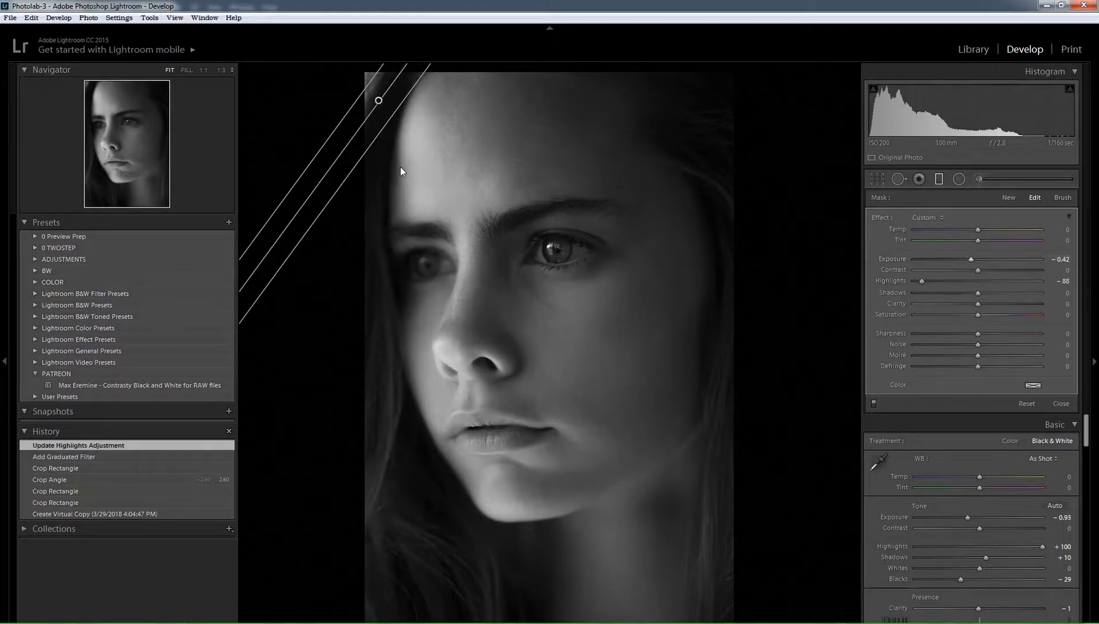
drag(380, 106, 379, 92)
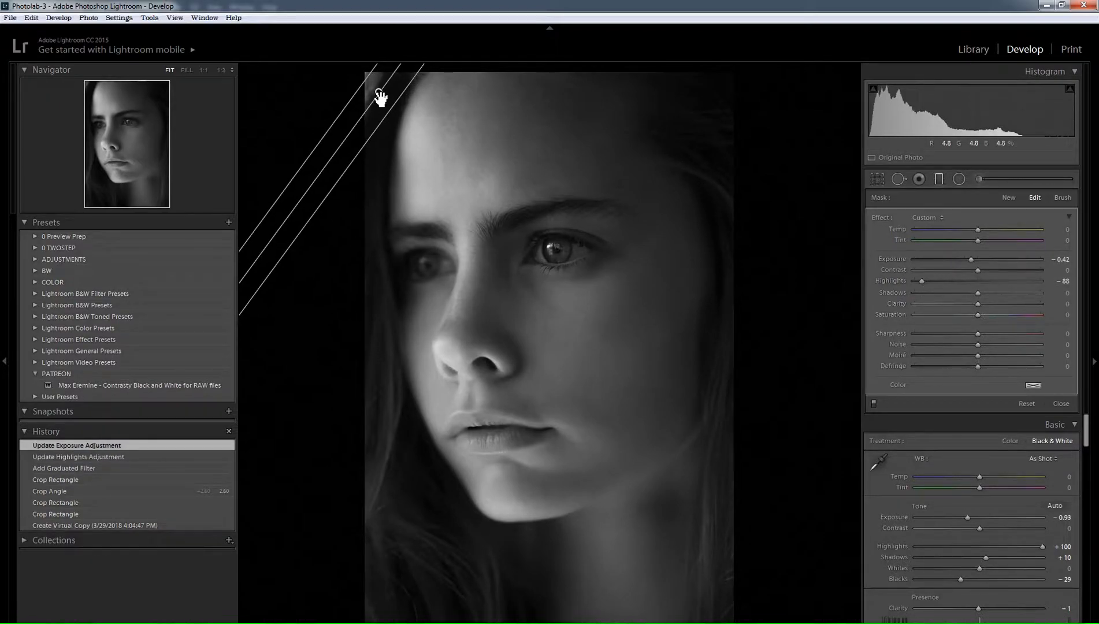
Lower the graduated filter's Exposure to -1.00 and close the filter.
drag(972, 258, 966, 260)
click(963, 260)
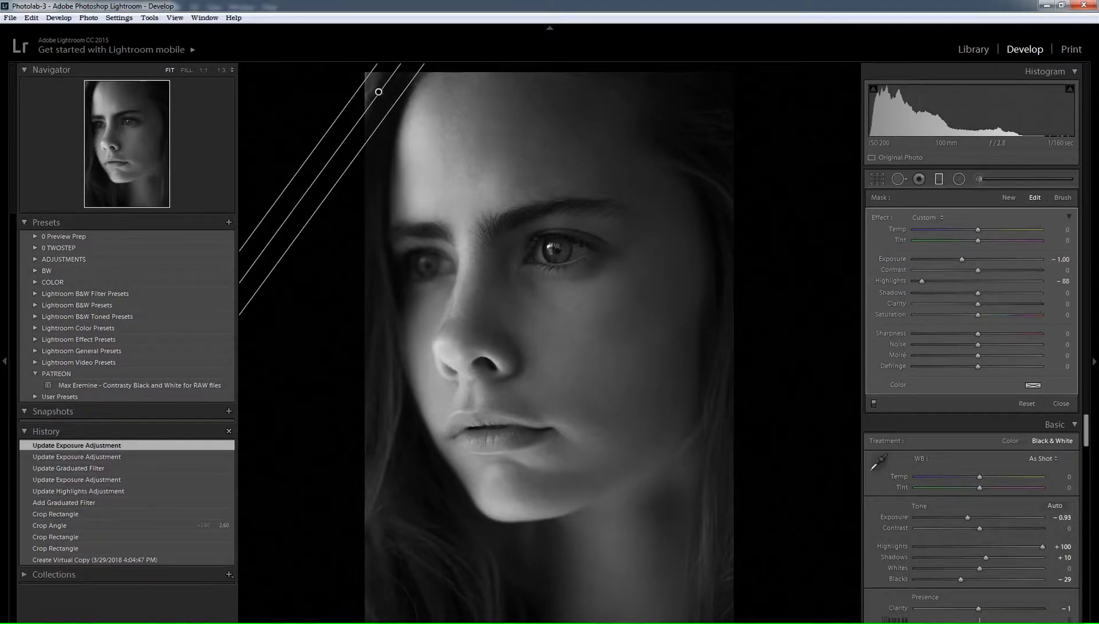
key(m)
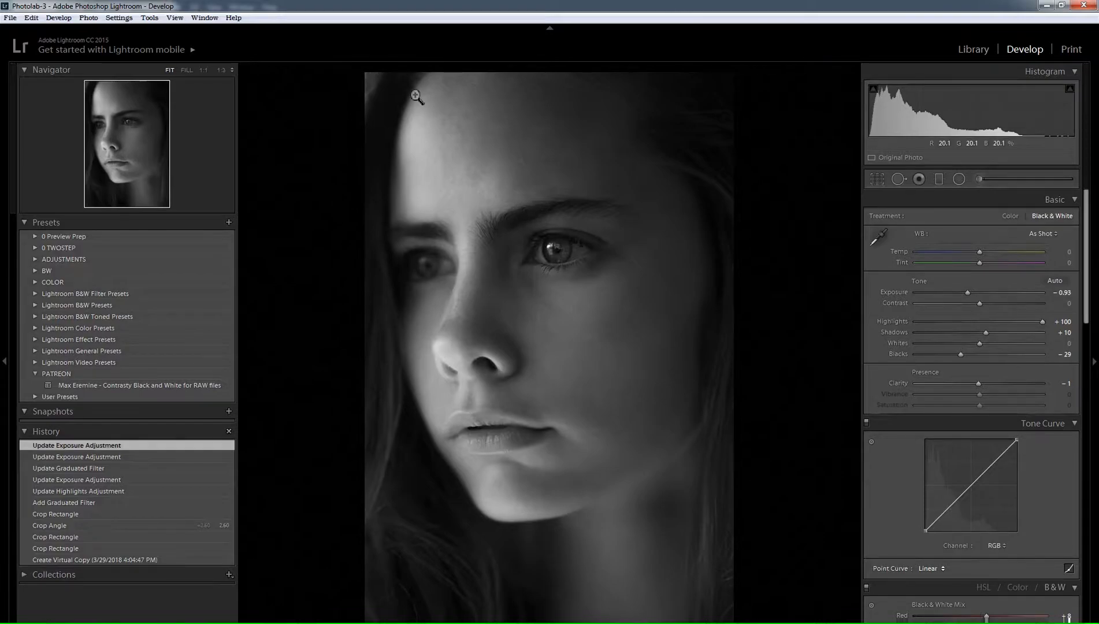
drag(592, 292, 482, 280)
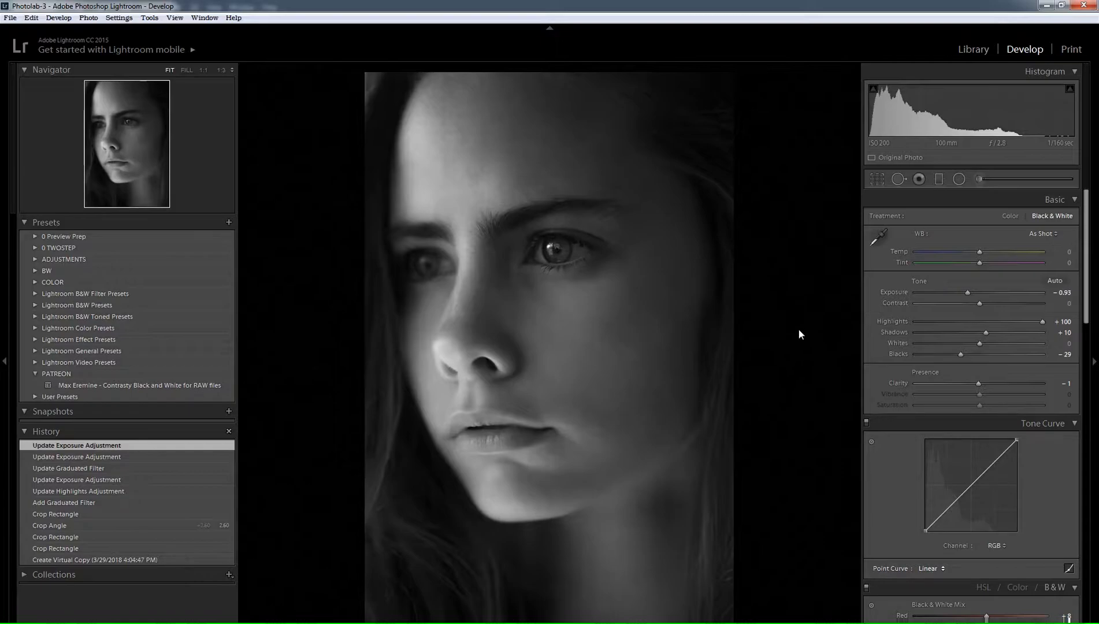